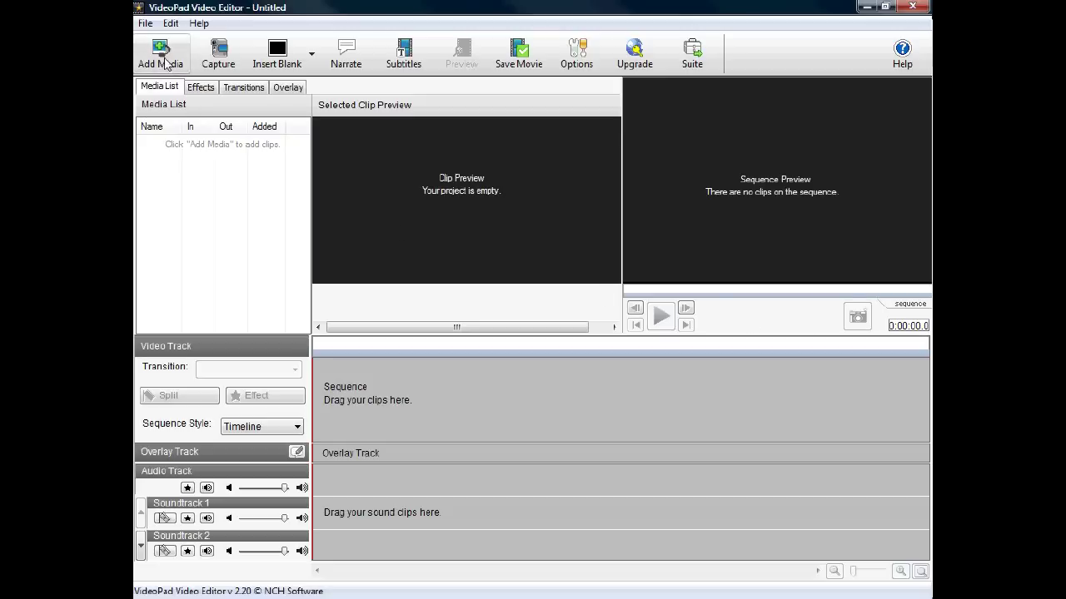
# - Open the existing vlog 11 project from File > Open Project
pyautogui.click(145, 24)
pyautogui.click(177, 58)
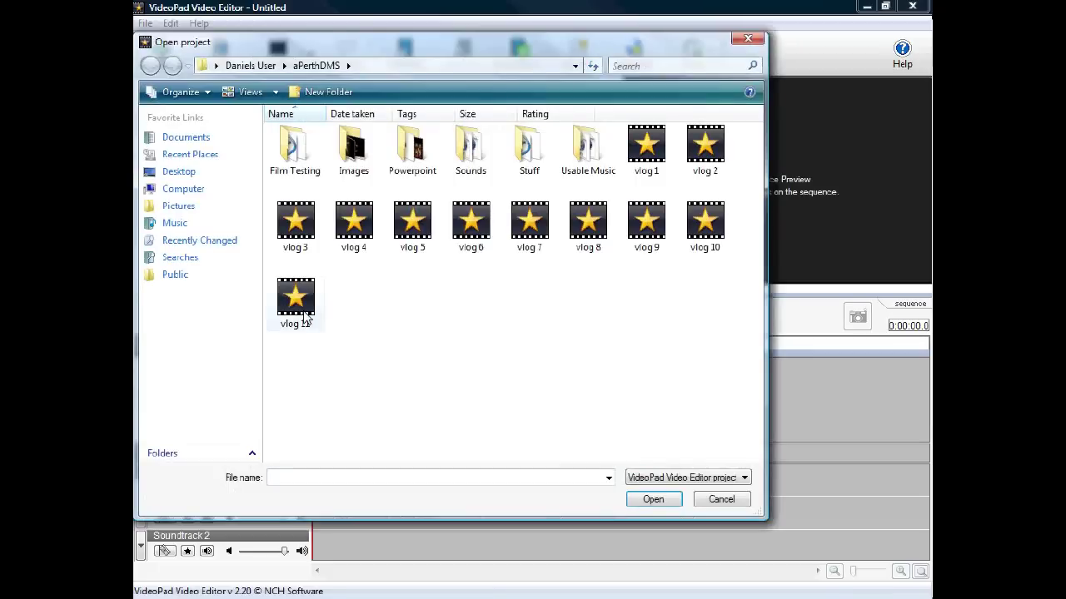
pyautogui.doubleClick(296, 298)
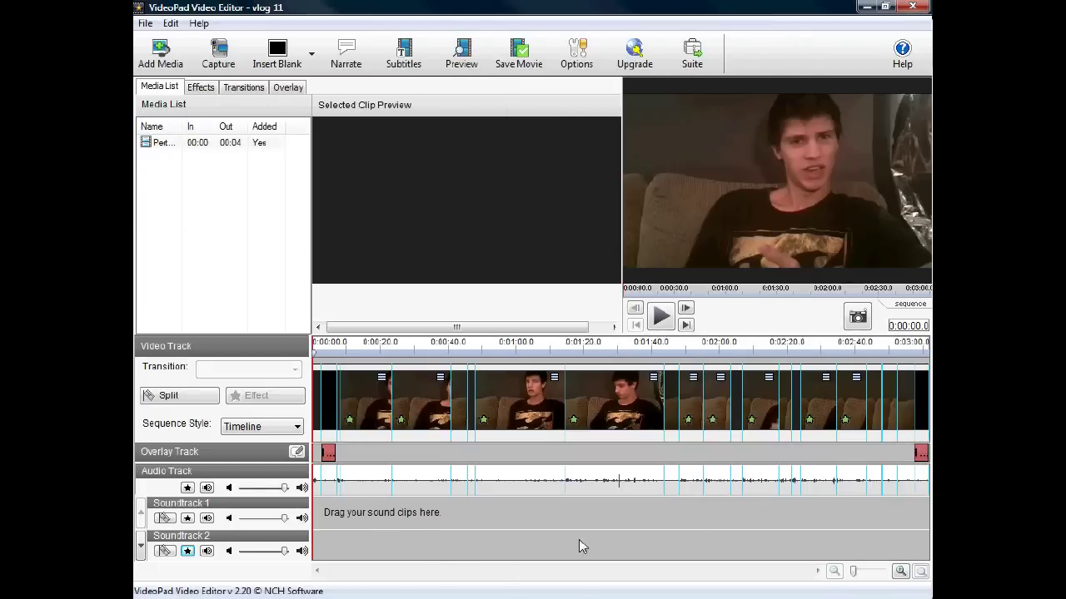
# - Zoom the timeline in nine levels and scroll along it so individual clips show
pyautogui.click(900, 572)
pyautogui.click(900, 572)
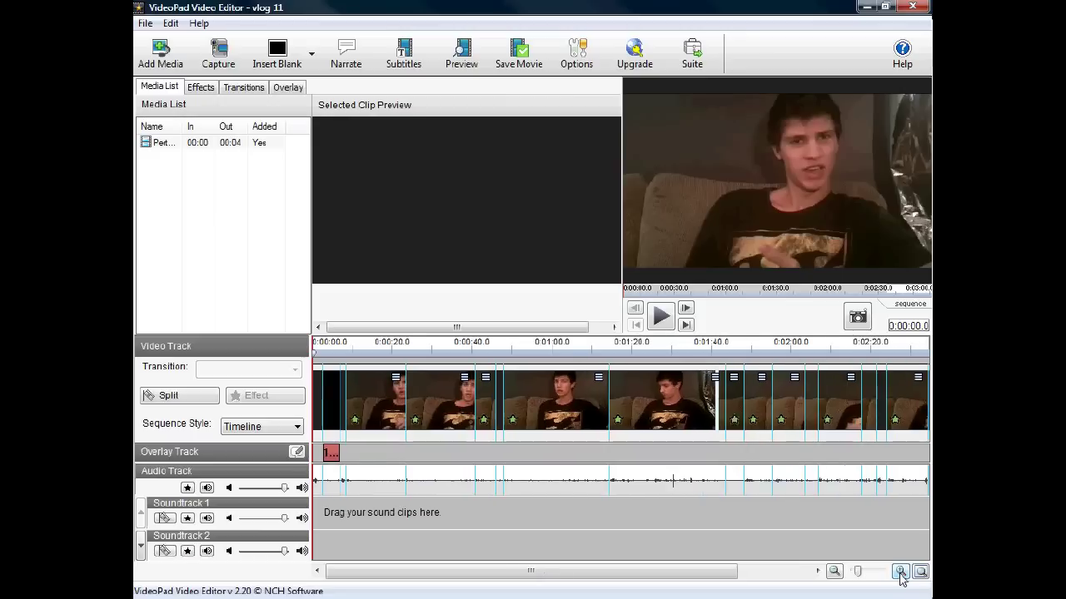
pyautogui.click(900, 572)
pyautogui.click(900, 572)
pyautogui.click(900, 572)
pyautogui.click(900, 572)
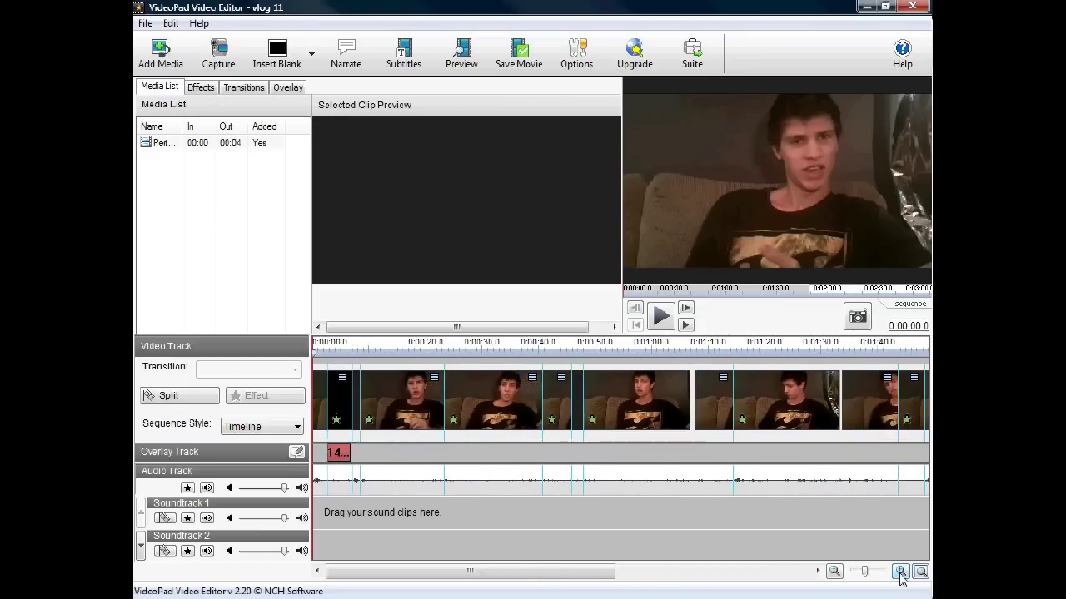
pyautogui.click(900, 572)
pyautogui.click(900, 572)
pyautogui.click(900, 571)
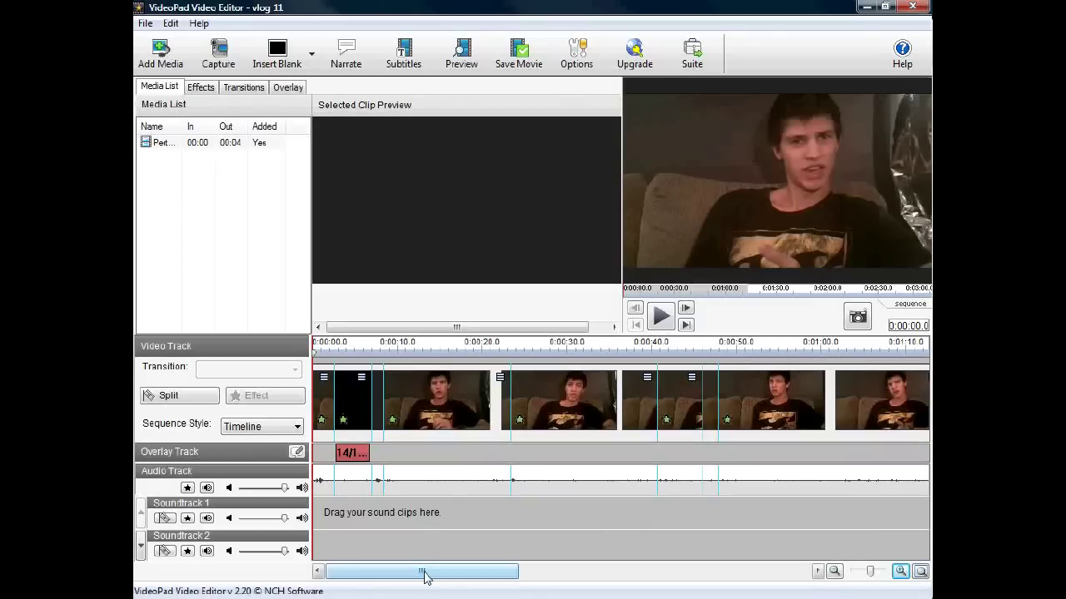
pyautogui.moveTo(423, 573); pyautogui.dragTo(725, 571)
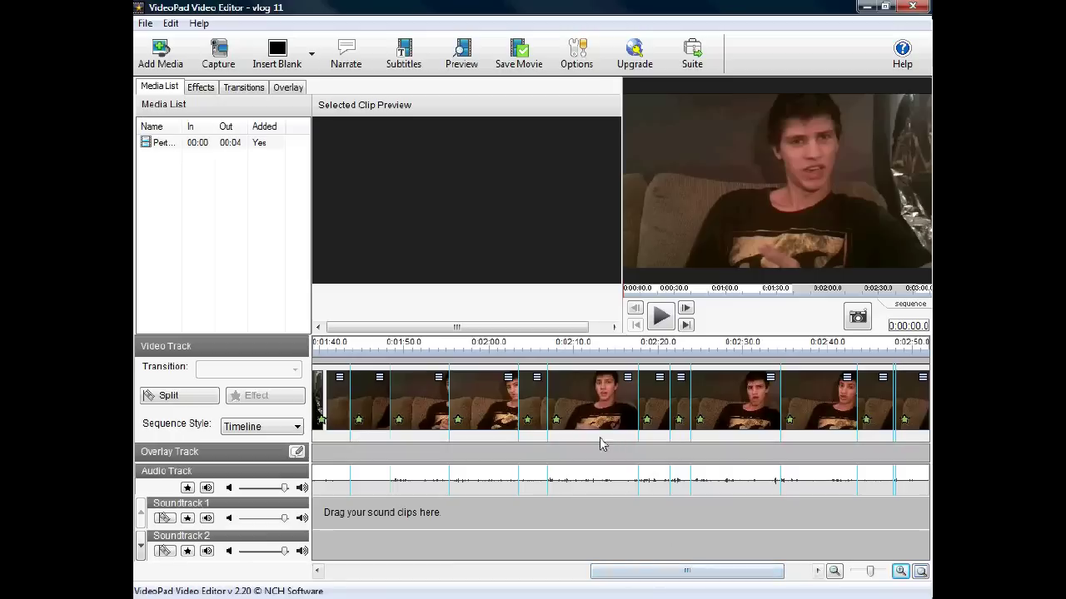
pyautogui.click(586, 353)
pyautogui.click(502, 355)
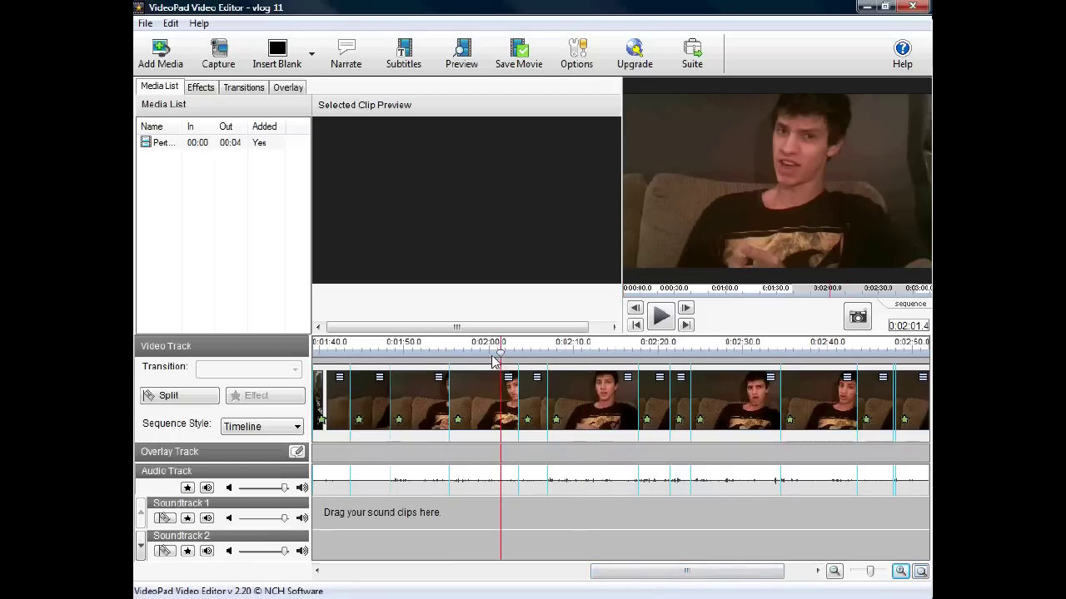
pyautogui.click(429, 356)
pyautogui.click(368, 355)
pyautogui.click(667, 355)
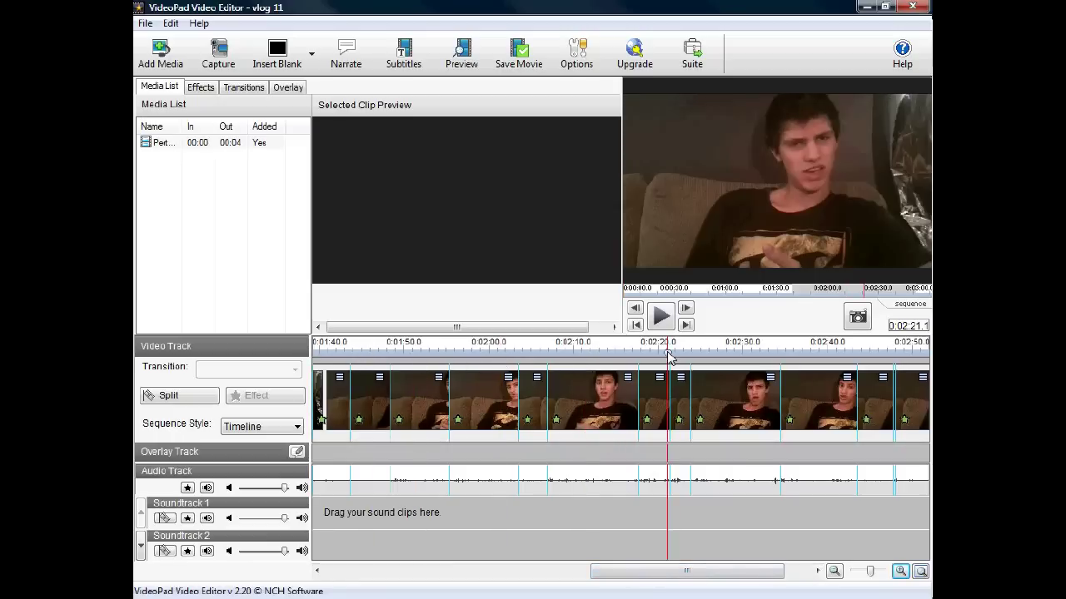
pyautogui.click(746, 353)
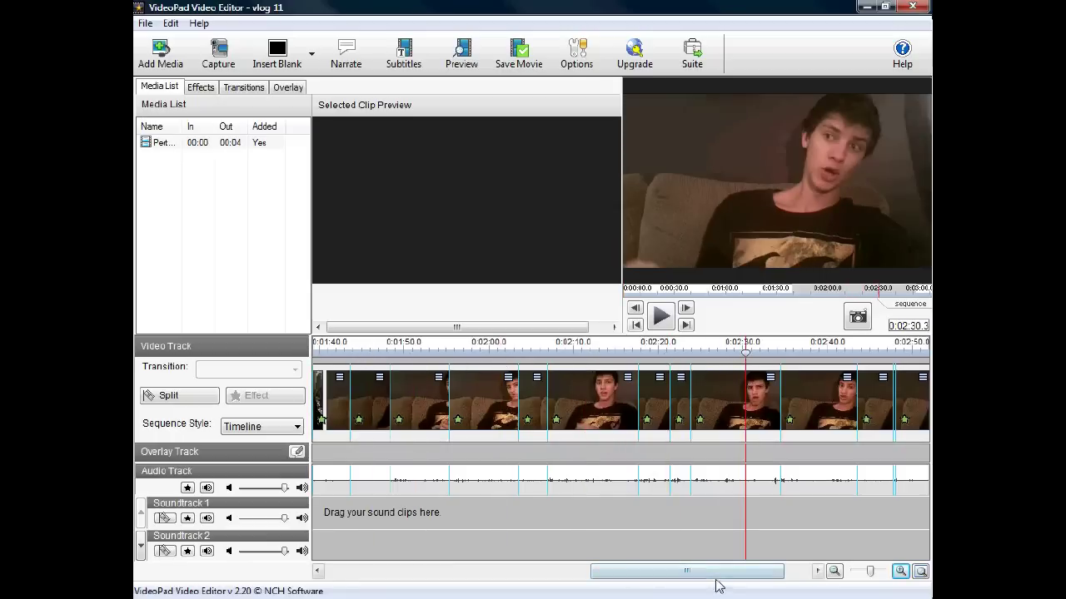
pyautogui.moveTo(721, 573); pyautogui.dragTo(547, 578)
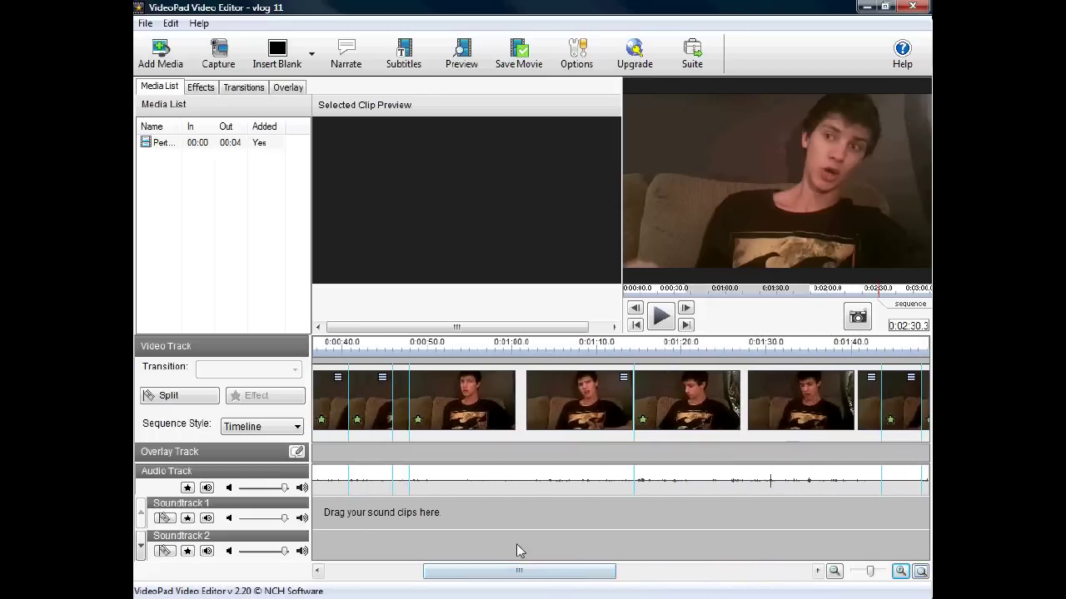
pyautogui.click(476, 353)
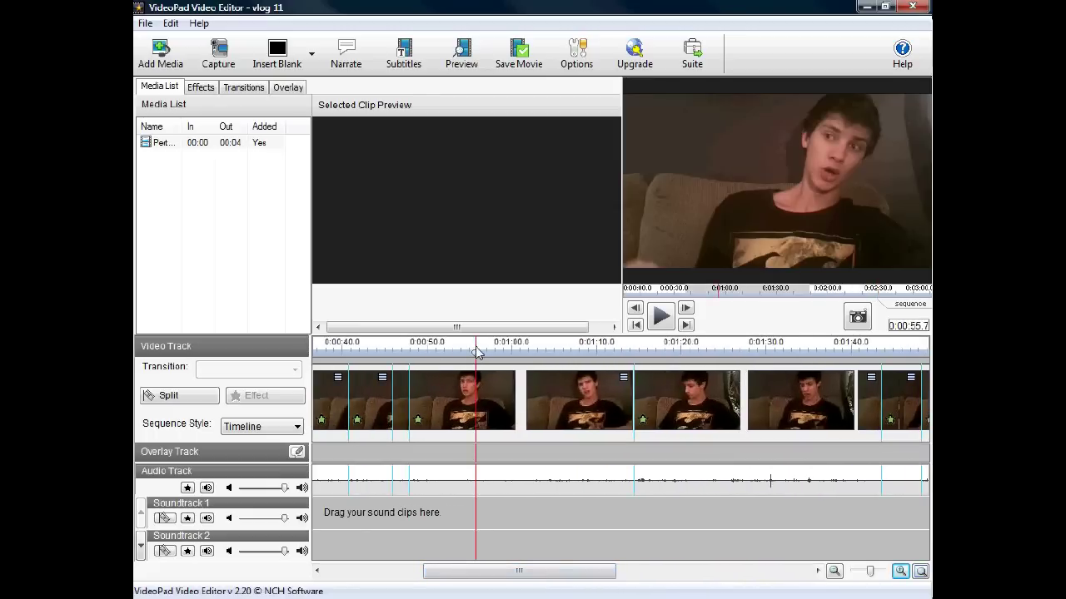
pyautogui.click(660, 323)
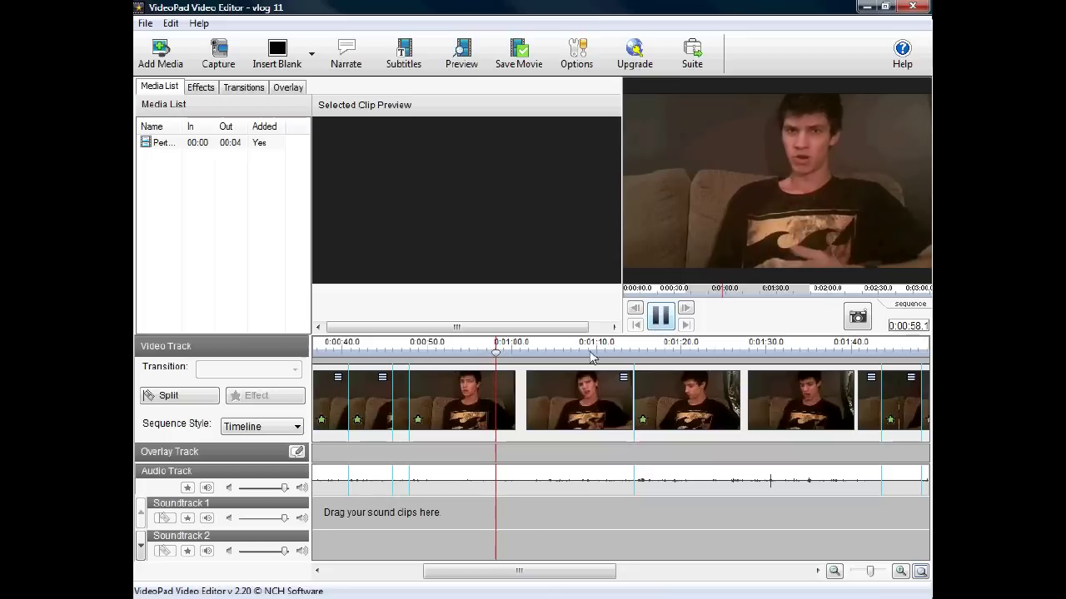
pyautogui.click(660, 318)
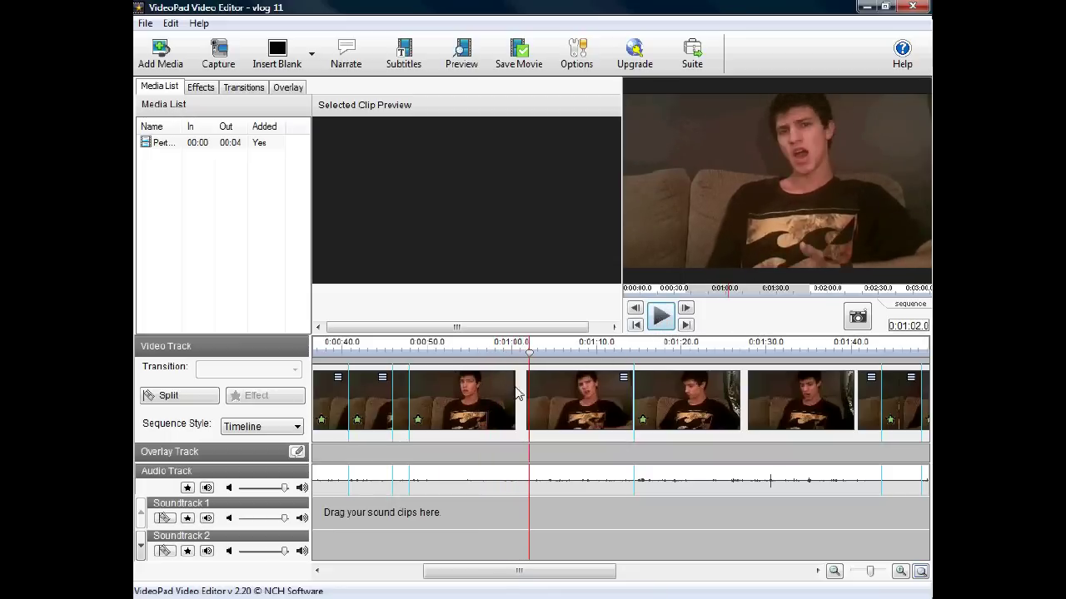
pyautogui.click(552, 353)
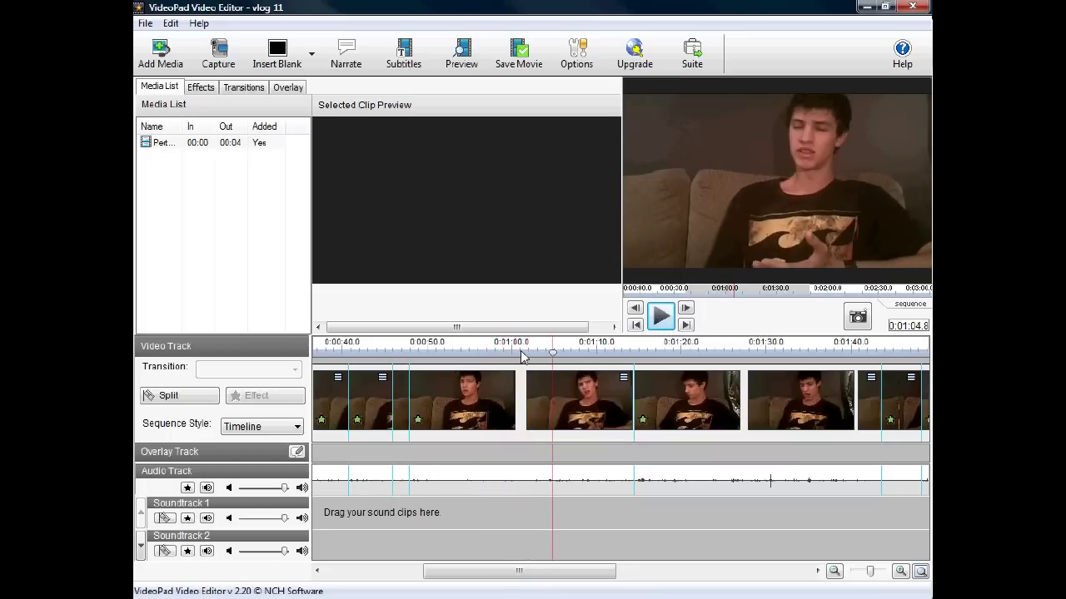
pyautogui.click(522, 355)
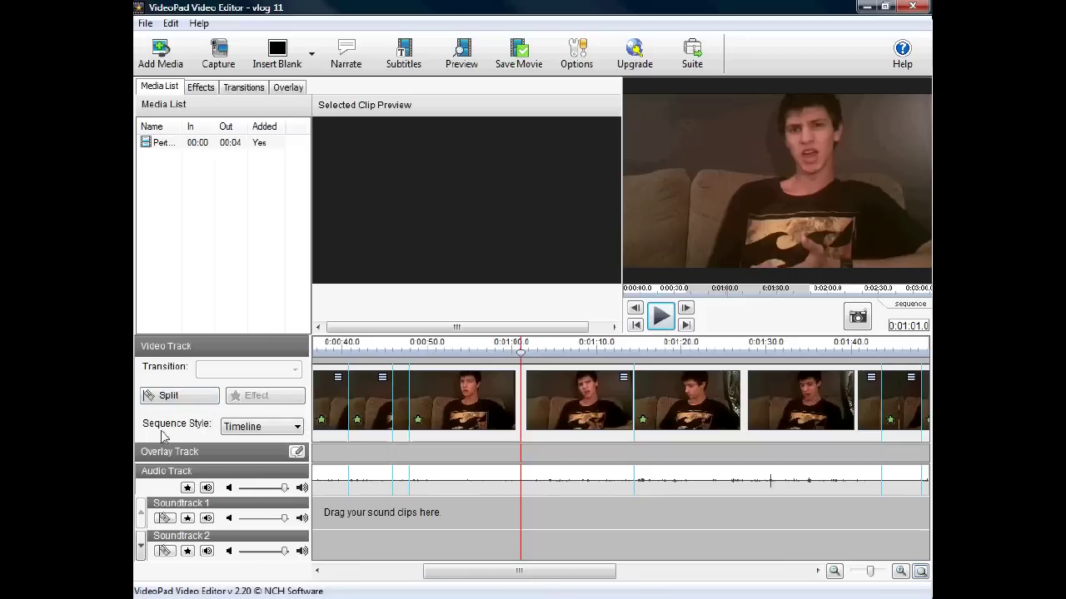
# - Split the vlog footage at 0:01:01.0 and again at 0:01:04.3
pyautogui.click(171, 398)
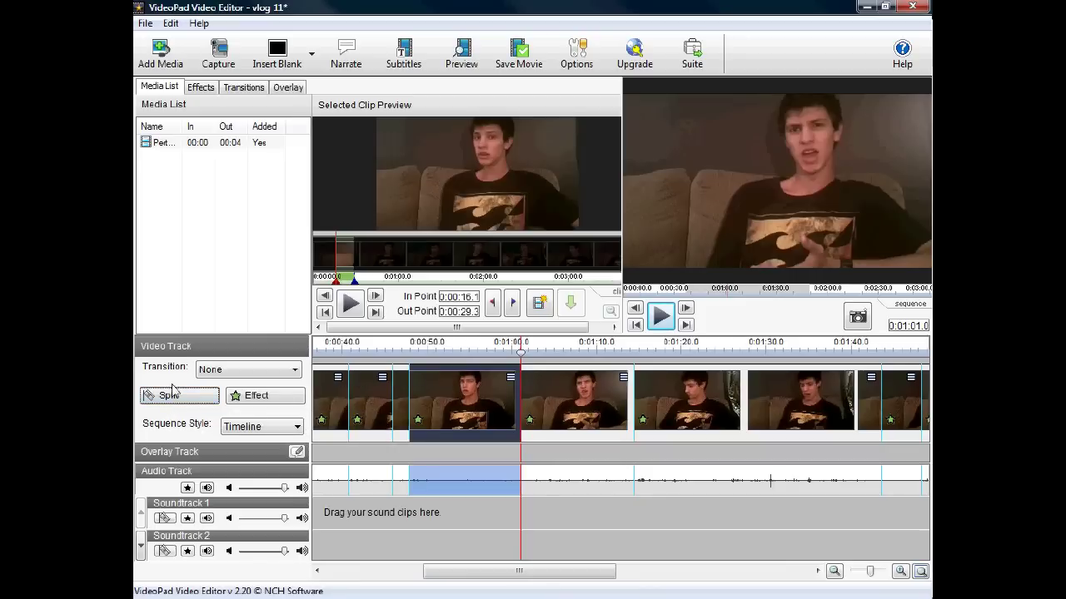
pyautogui.click(523, 355)
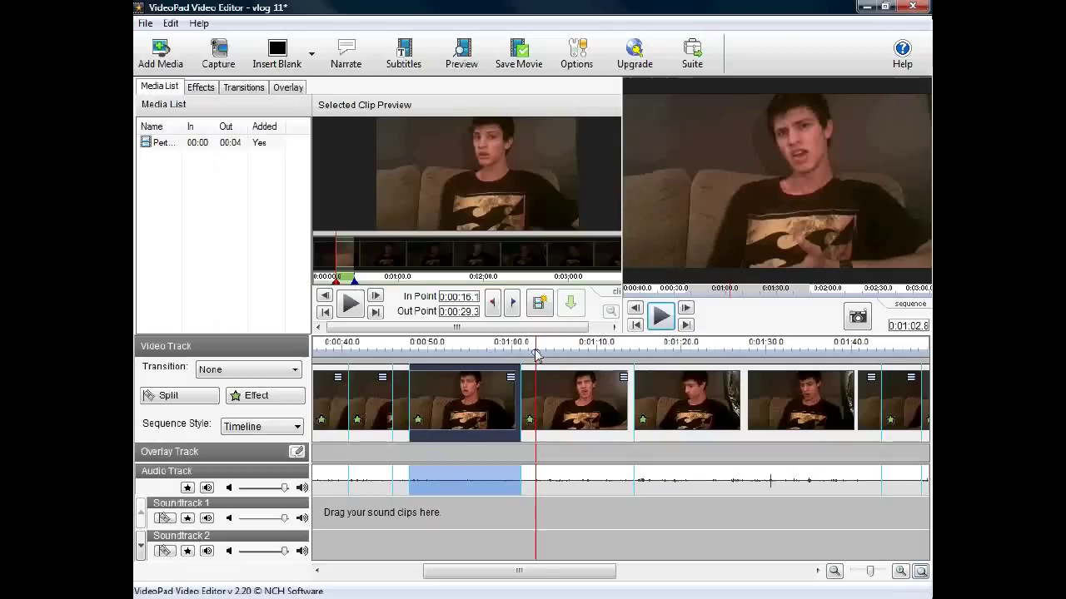
pyautogui.click(660, 316)
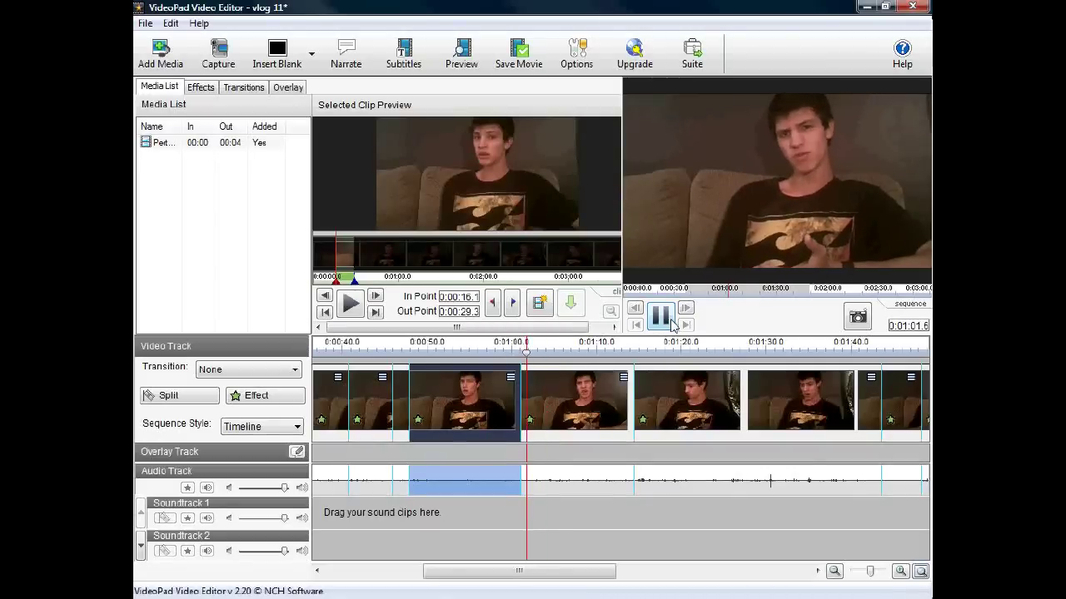
pyautogui.click(666, 324)
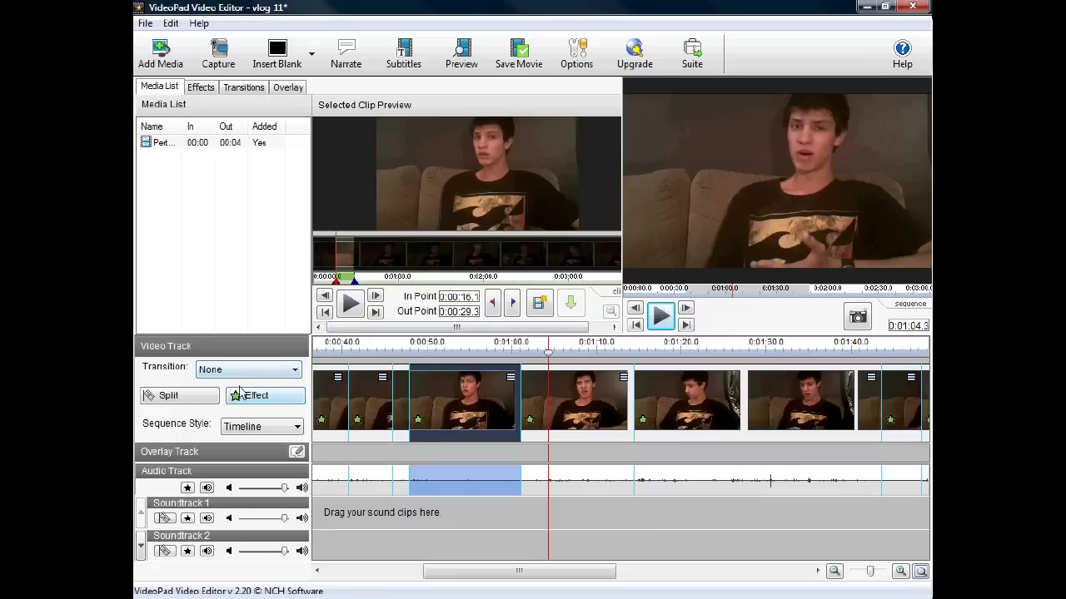
pyautogui.click(196, 401)
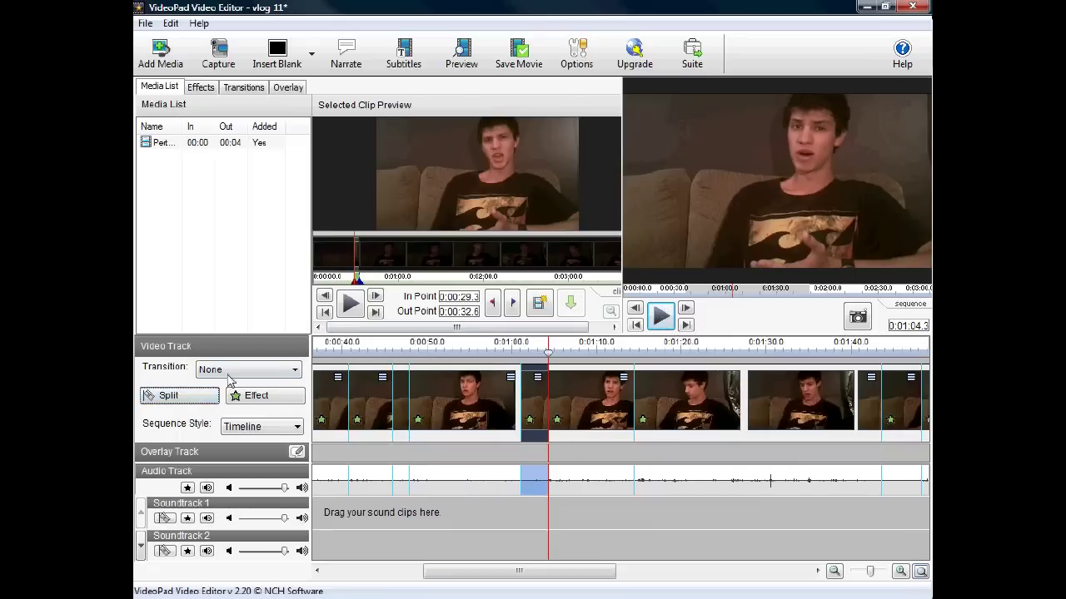
# - Preview the short cut-out clip on its own, then stop the preview
pyautogui.click(610, 389)
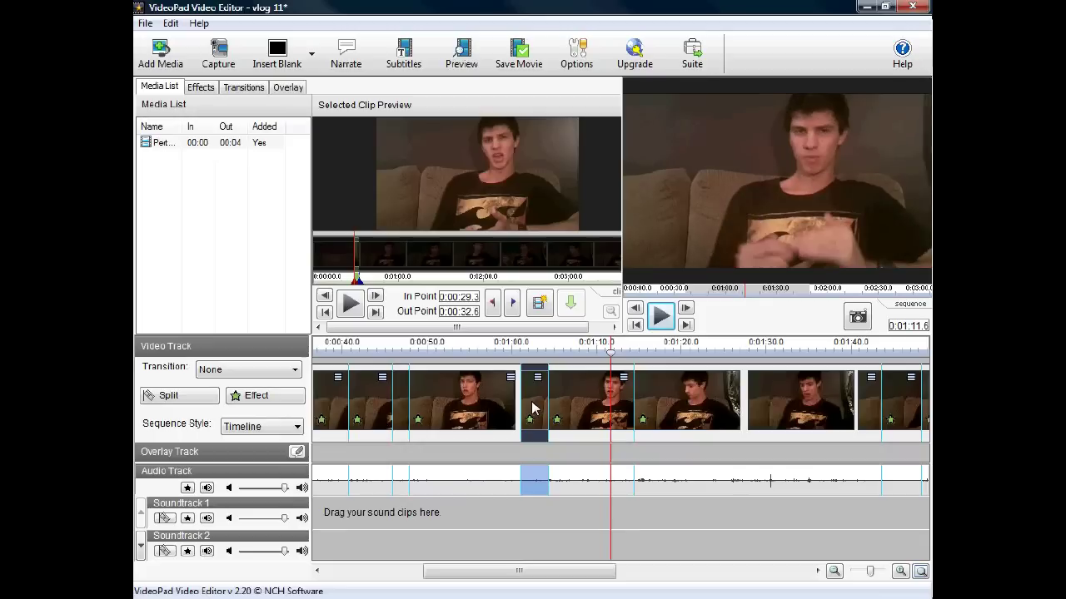
pyautogui.click(350, 305)
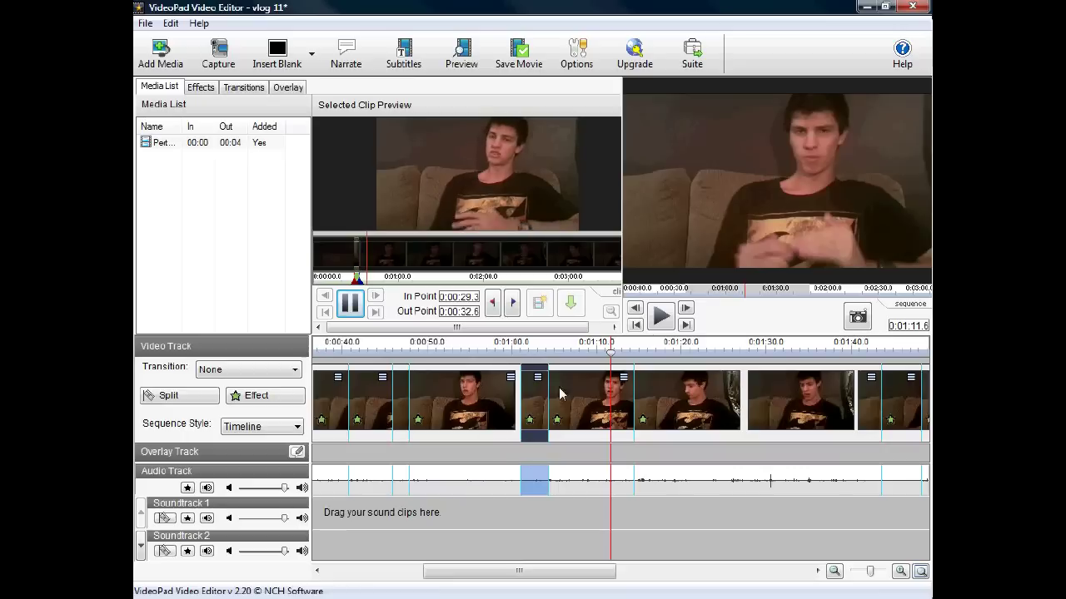
pyautogui.press('space')
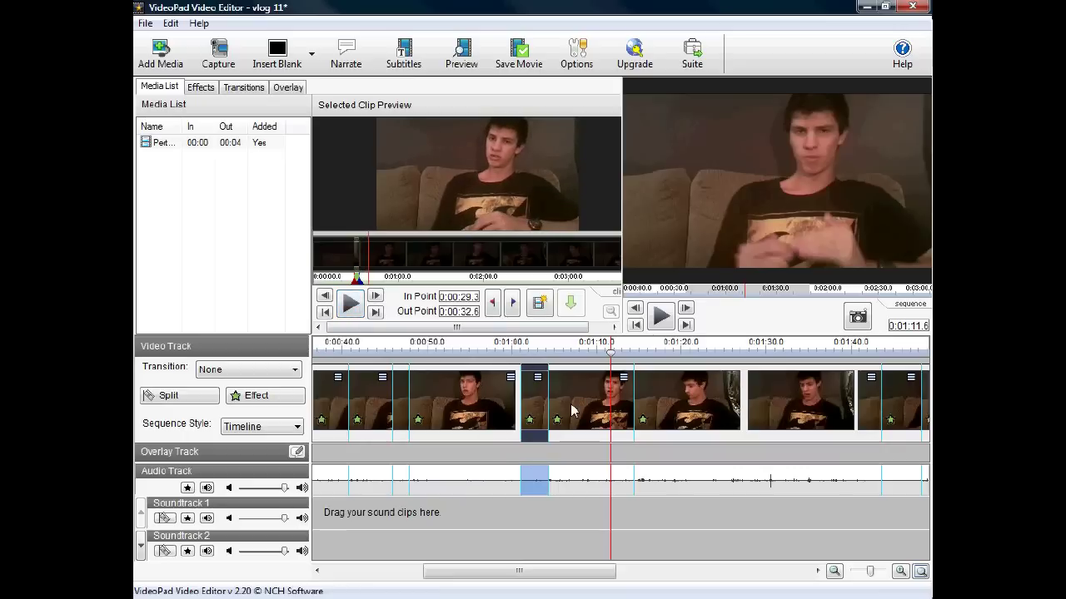
# - Delete the short three-second clip and play back from about 1:00 to check the cut
pyautogui.rightClick(530, 405)
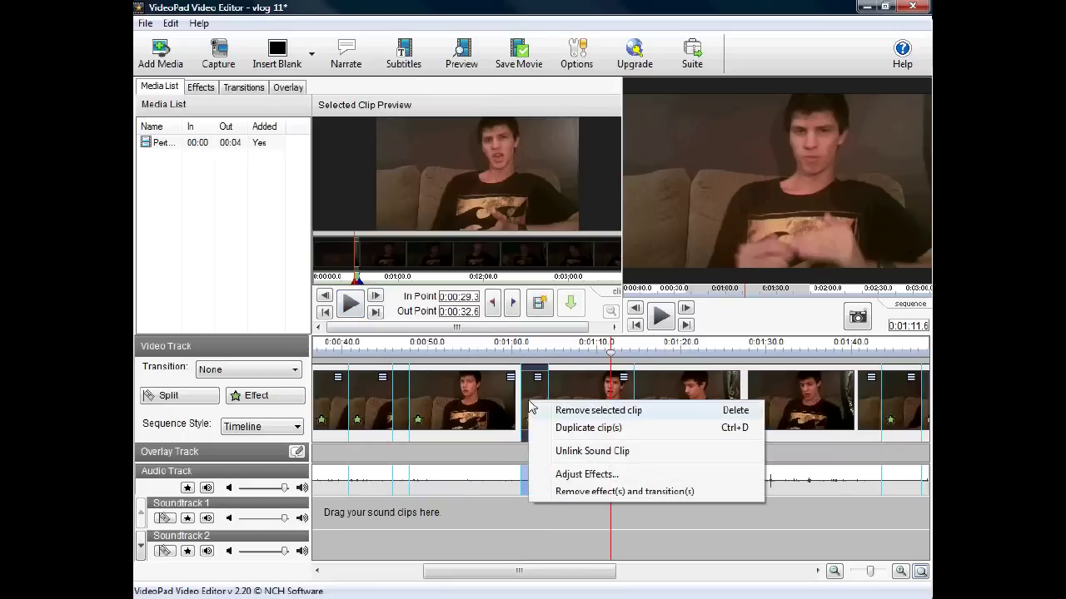
pyautogui.click(536, 409)
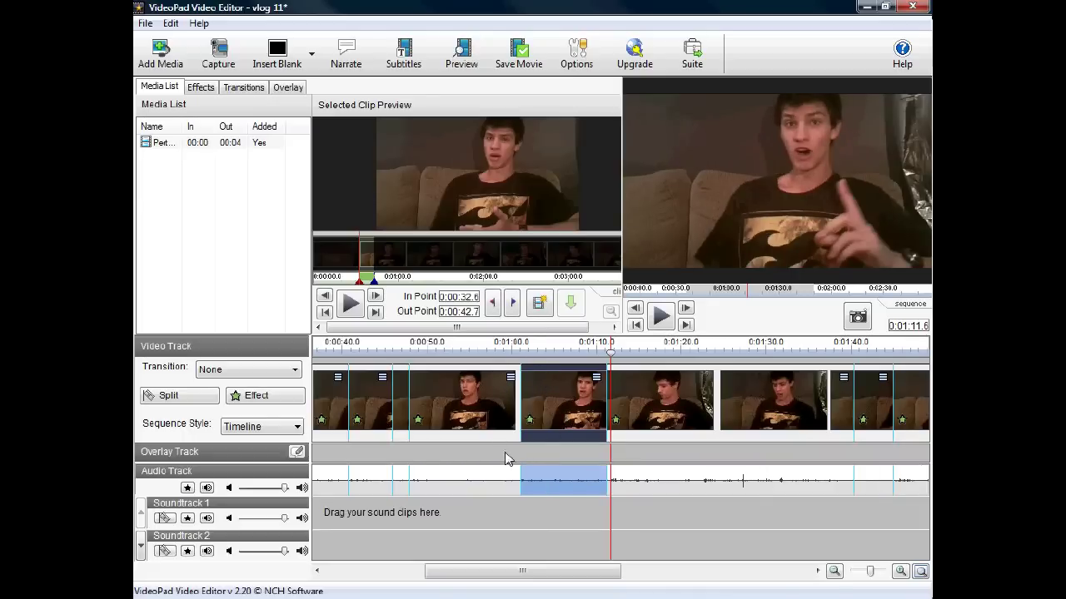
pyautogui.click(510, 353)
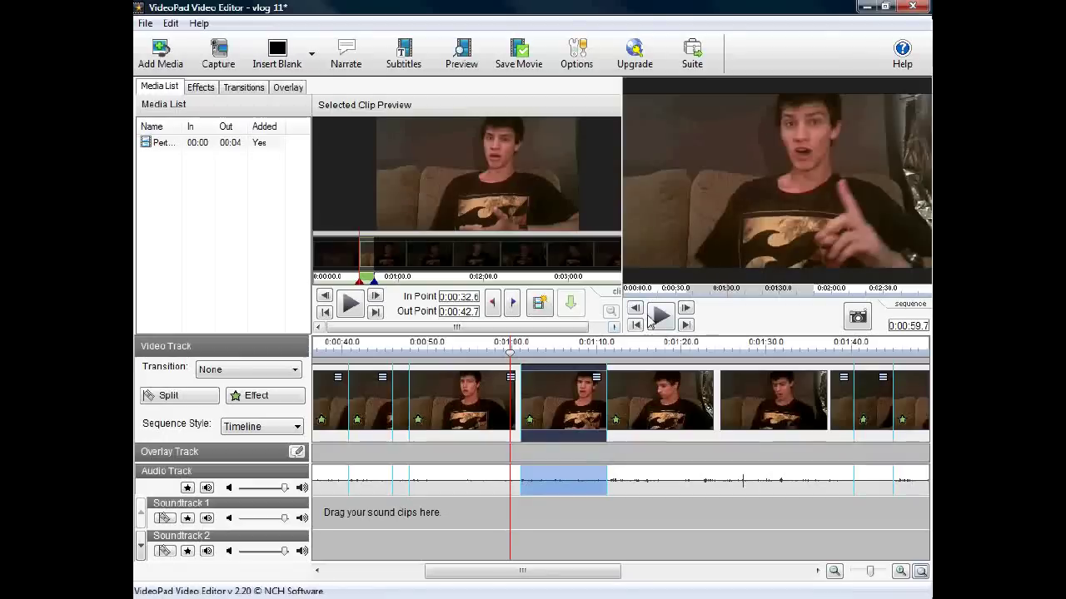
pyautogui.click(660, 316)
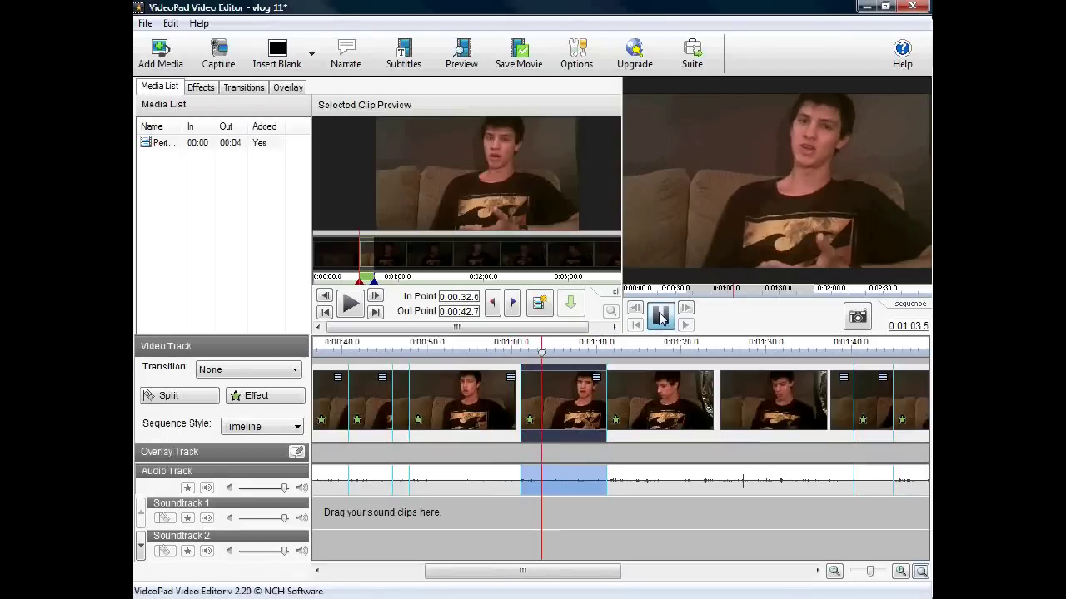
pyautogui.click(660, 315)
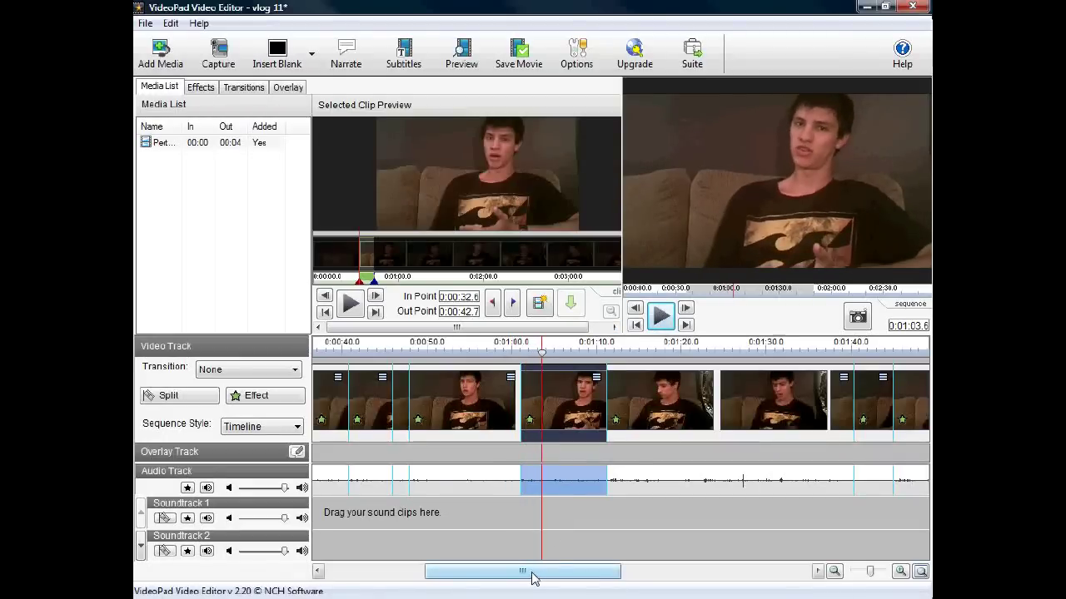
# - Select the second clip's audio and apply a 1.50-second fade in
pyautogui.moveTo(533, 579); pyautogui.dragTo(416, 573)
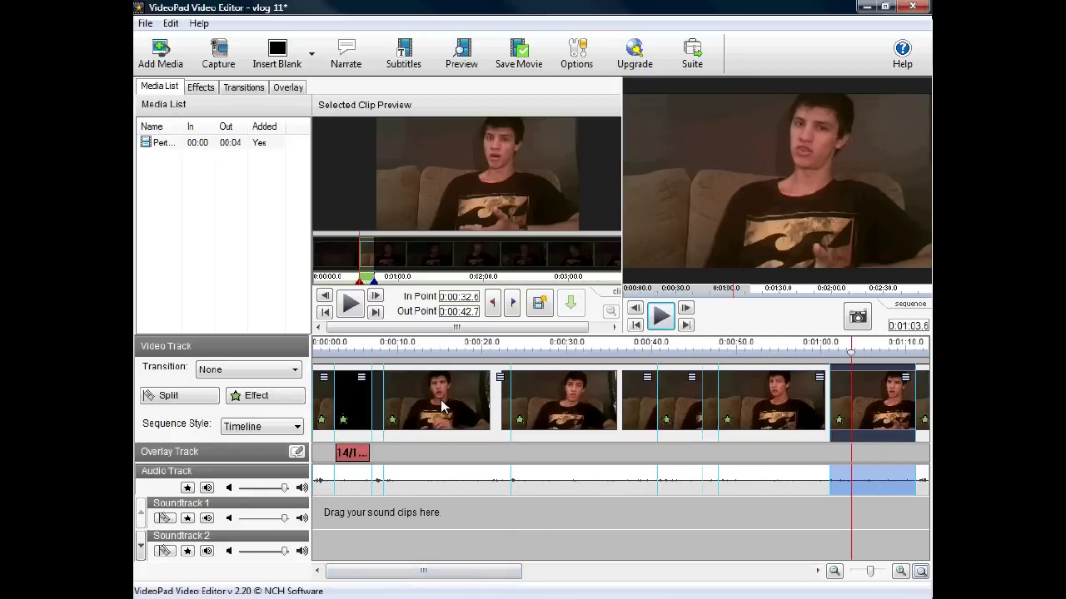
pyautogui.click(442, 486)
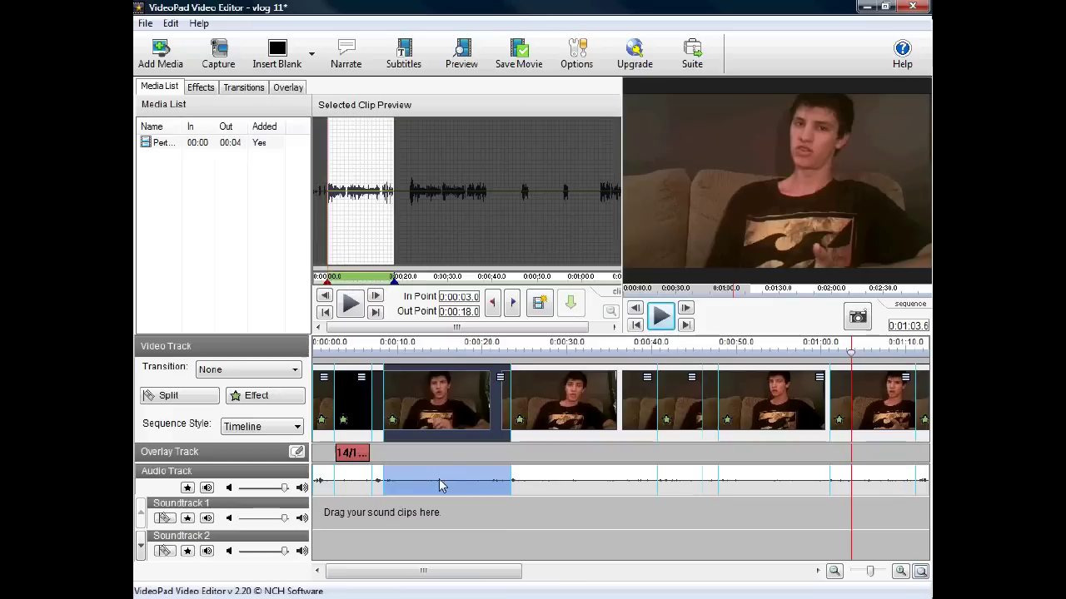
pyautogui.rightClick(442, 486)
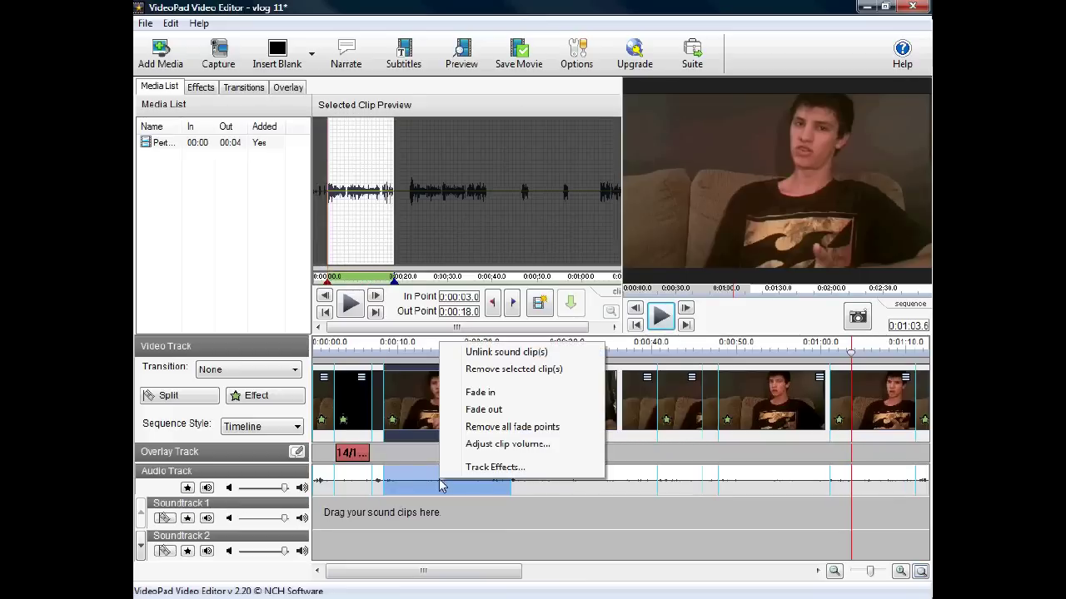
pyautogui.click(492, 395)
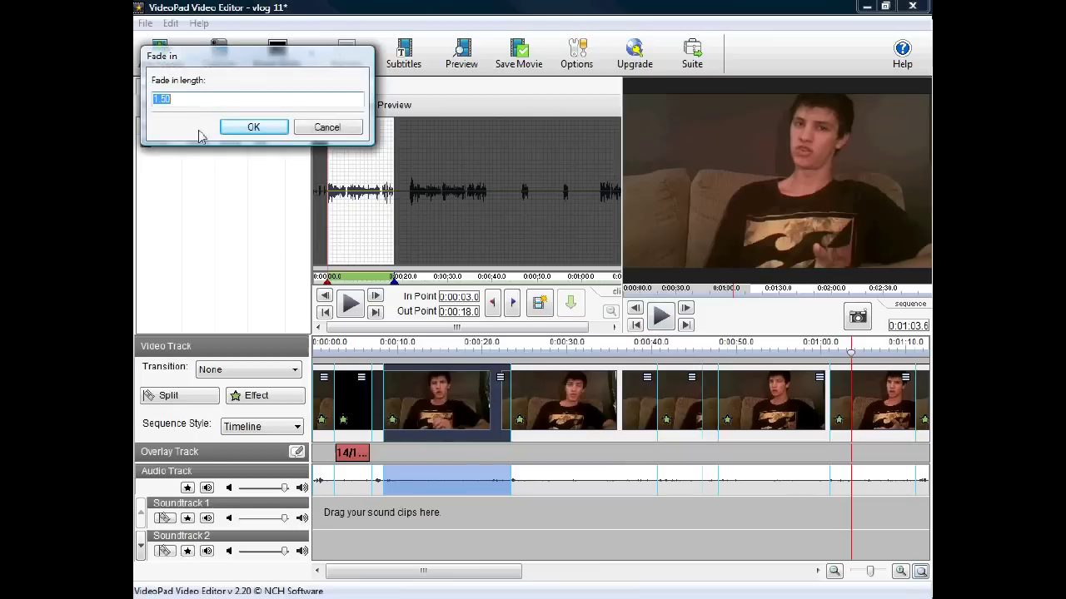
pyautogui.click(250, 129)
# - Apply a 1.50-second fade out to the same audio clip
pyautogui.rightClick(430, 474)
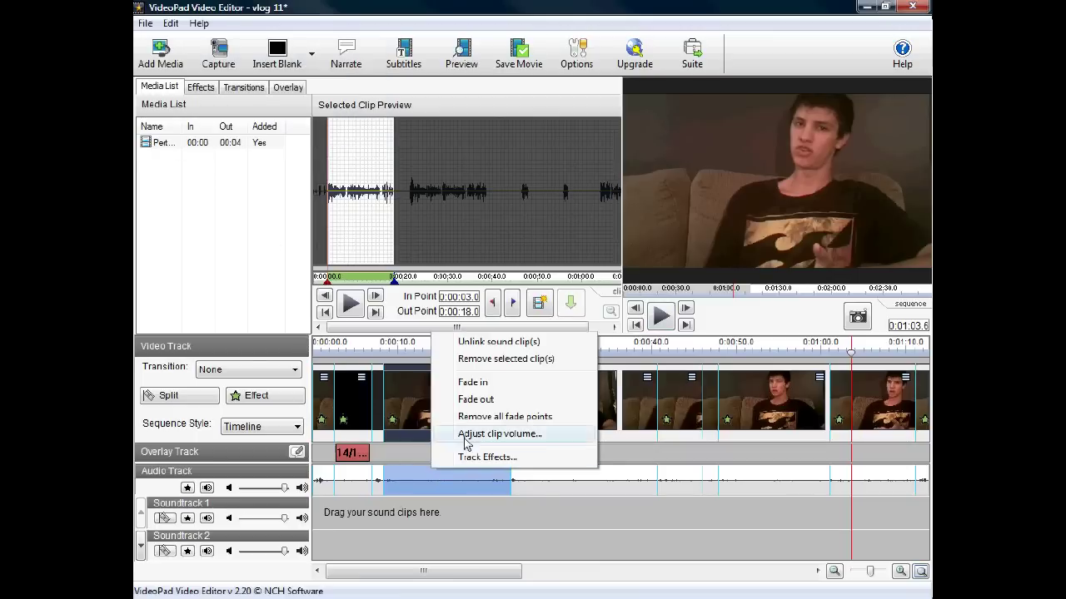
pyautogui.click(491, 403)
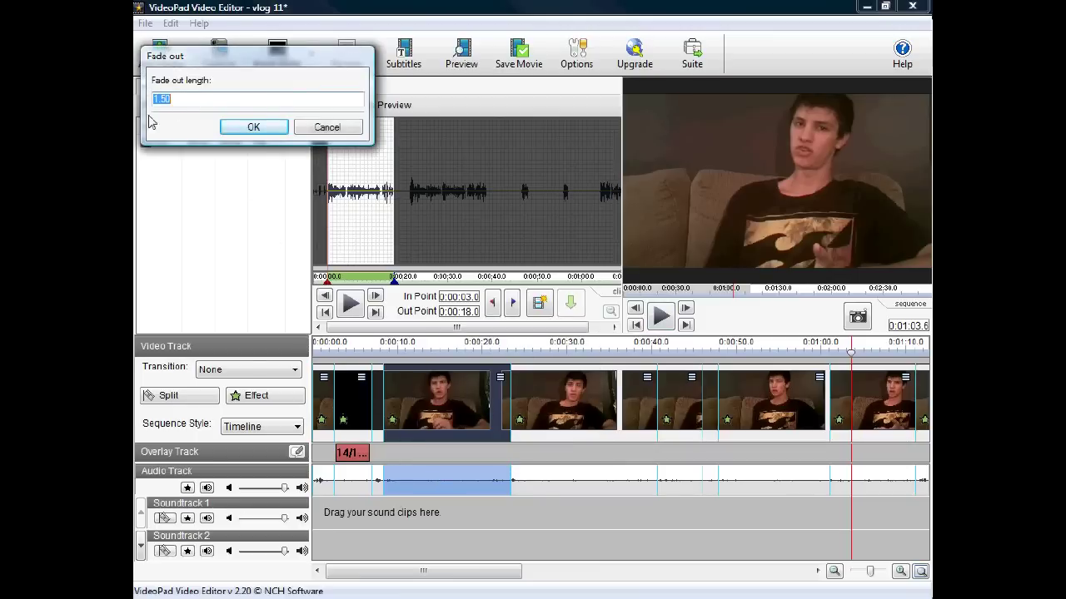
pyautogui.click(253, 126)
pyautogui.rightClick(455, 468)
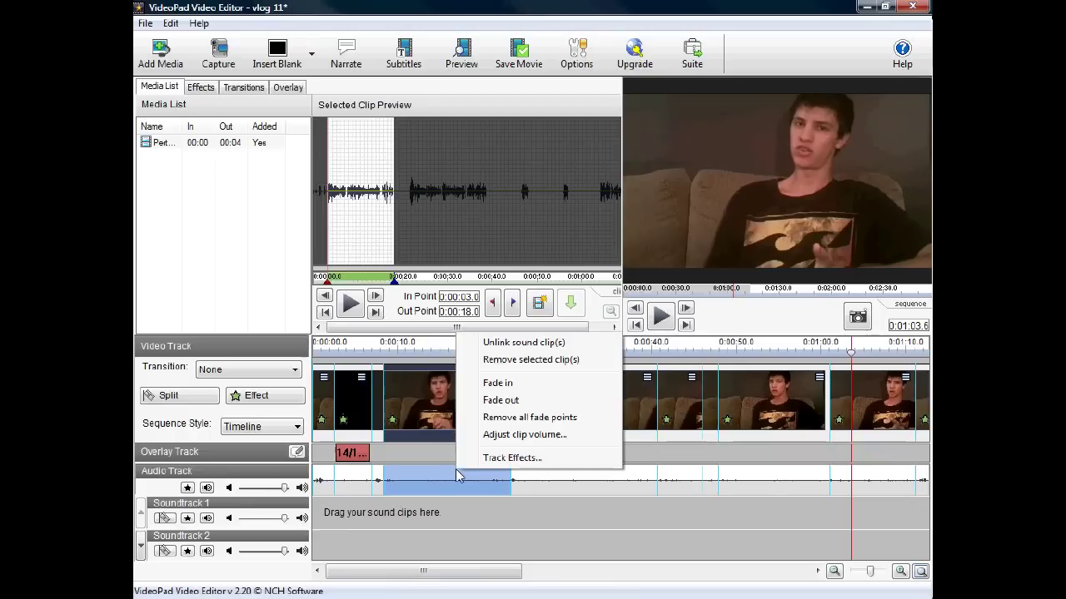
# - Set the second clip's audio volume to 12dB in the Clip volume dialog
pyautogui.click(543, 435)
pyautogui.moveTo(642, 288); pyautogui.dragTo(667, 289)
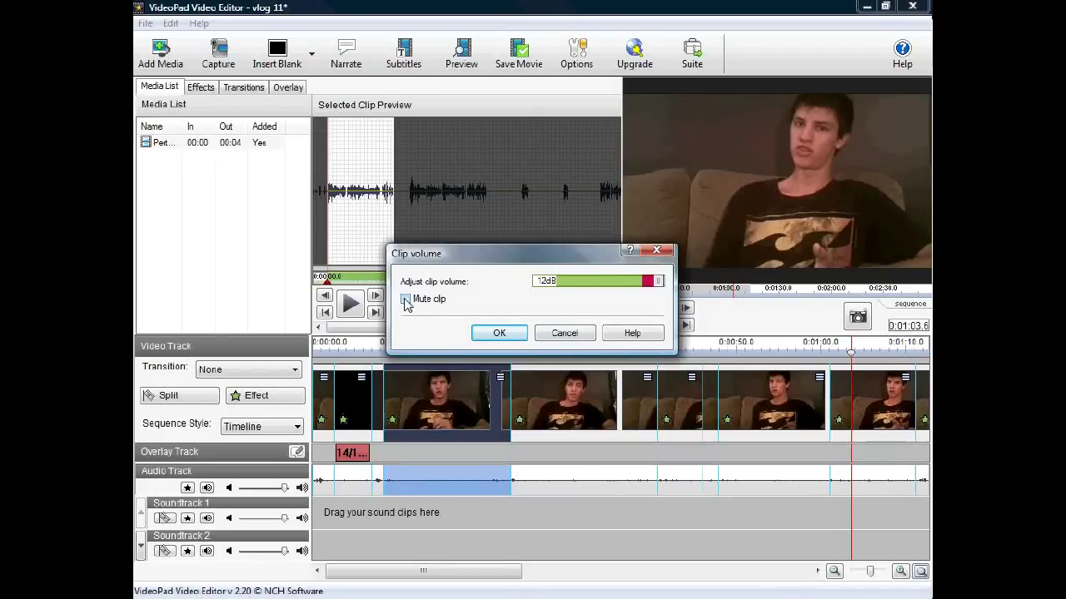
pyautogui.click(586, 341)
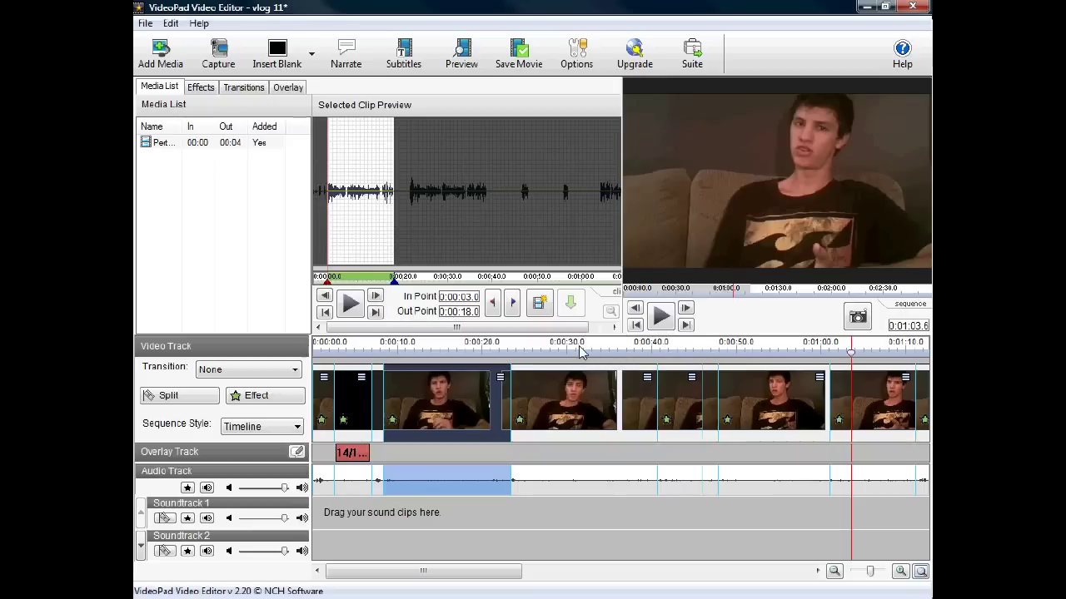
pyautogui.moveTo(431, 575); pyautogui.dragTo(548, 569)
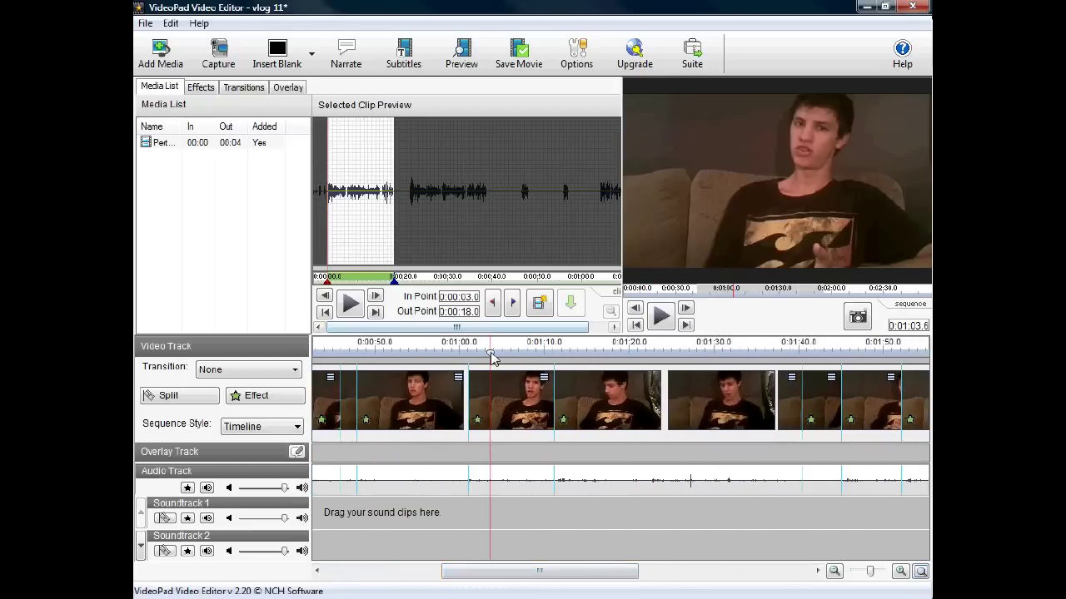
# - Capture the frame at 0:01:15.2 as a snapshot image and preview it in the Media List
pyautogui.moveTo(545, 356); pyautogui.dragTo(589, 357)
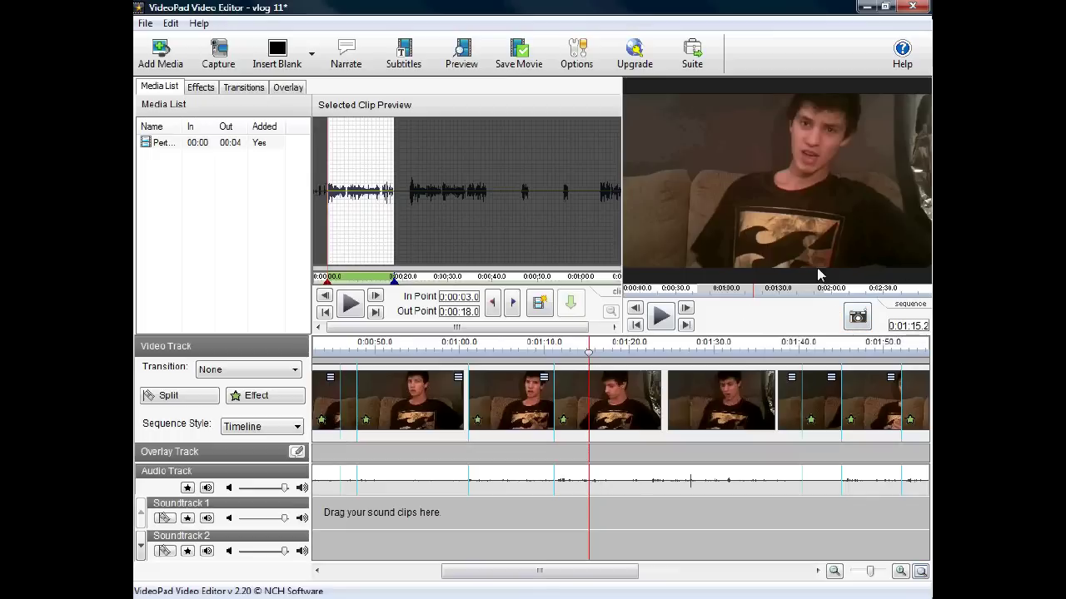
pyautogui.click(857, 322)
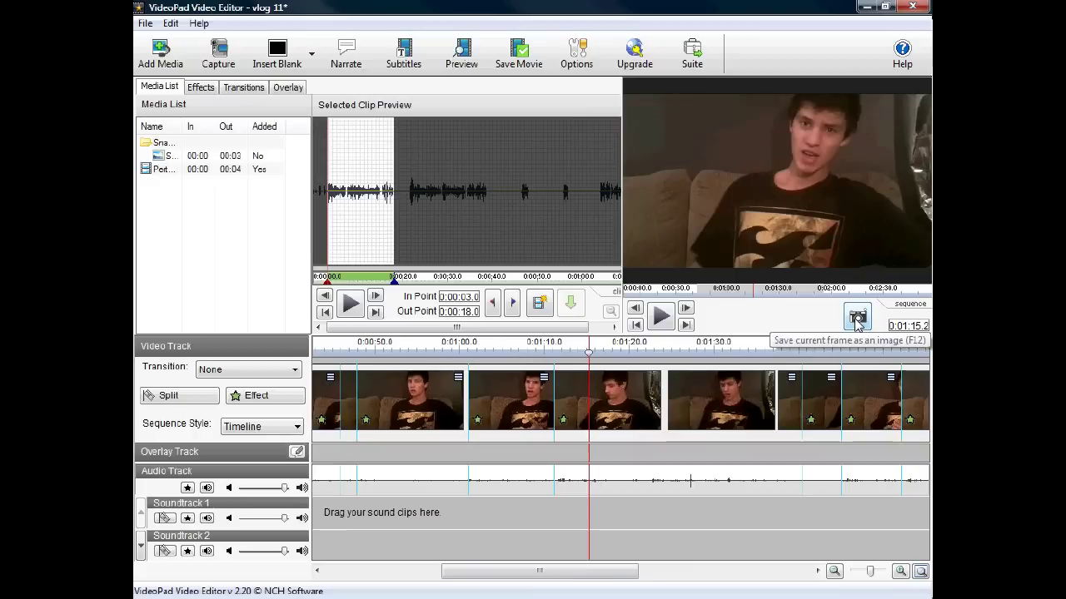
pyautogui.click(166, 156)
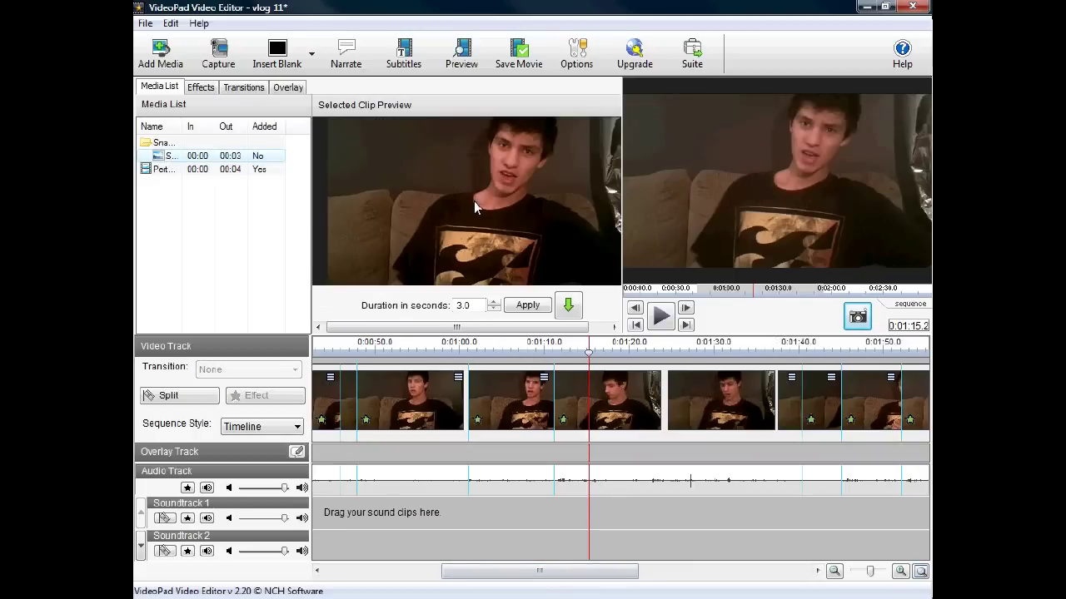
pyautogui.moveTo(514, 580); pyautogui.dragTo(387, 577)
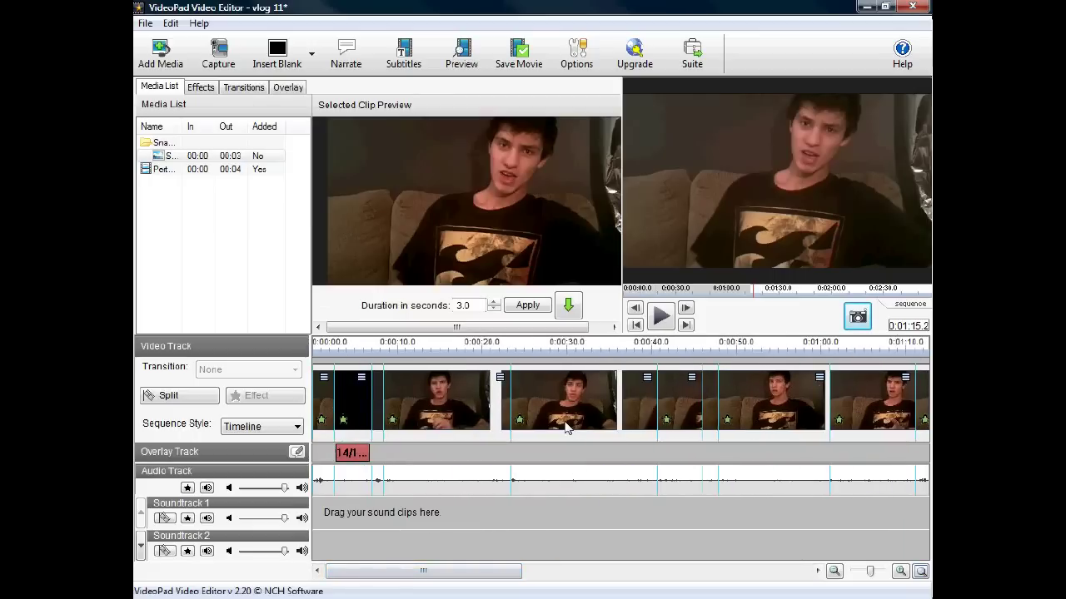
pyautogui.click(565, 427)
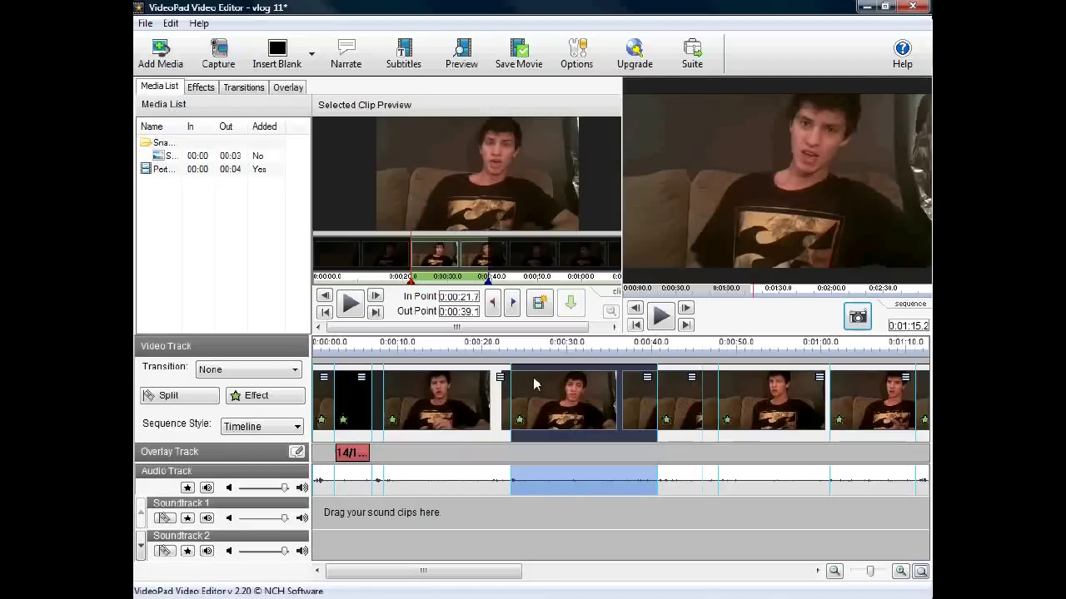
# - Add a text overlay reading 'Testing Text addition.' and colour it green
pyautogui.click(283, 90)
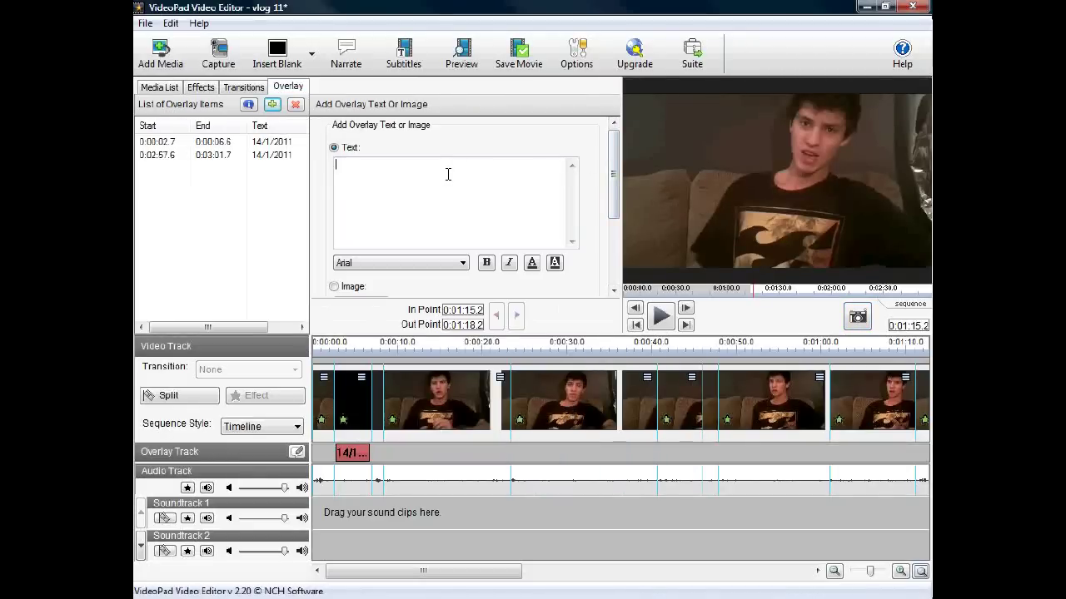
pyautogui.write('Testing')
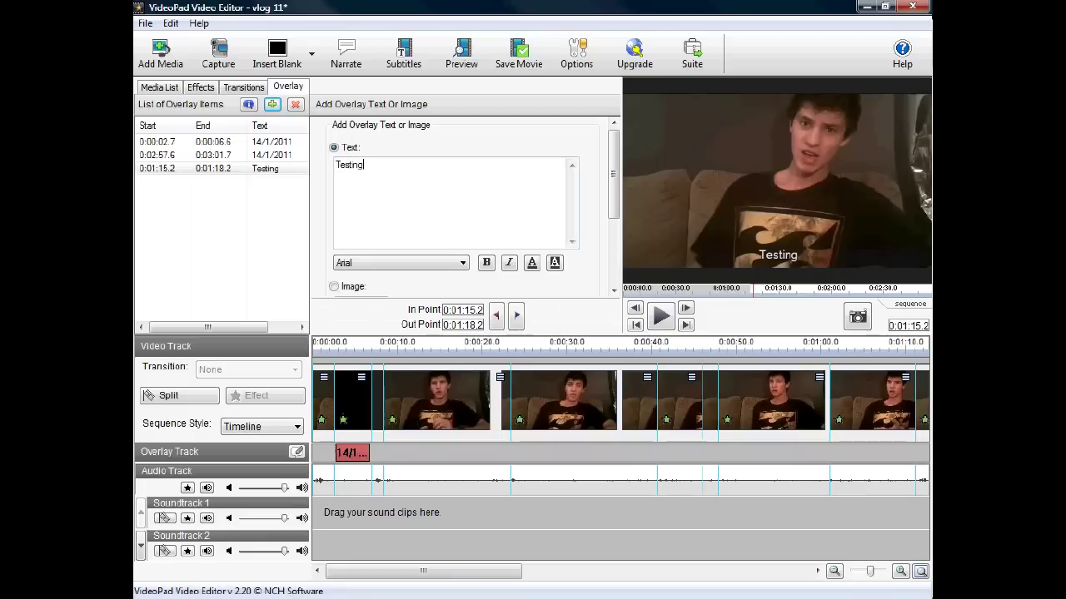
pyautogui.write(' Text addition.')
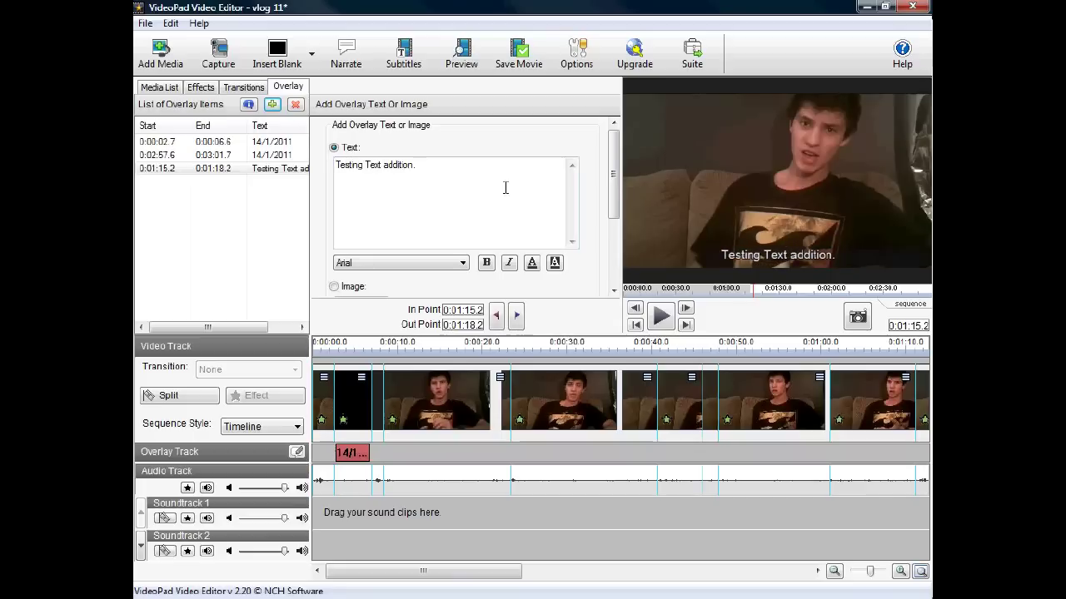
pyautogui.click(532, 263)
pyautogui.click(190, 110)
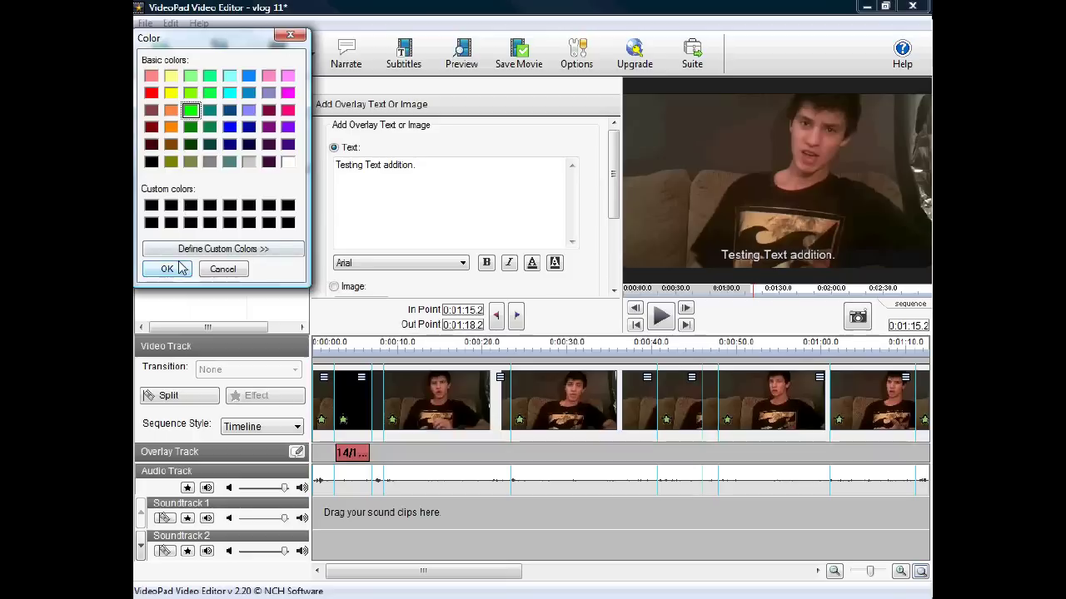
pyautogui.click(167, 269)
# - Change the caption colour to dark green, then finally to yellow
pyautogui.click(554, 264)
pyautogui.click(190, 144)
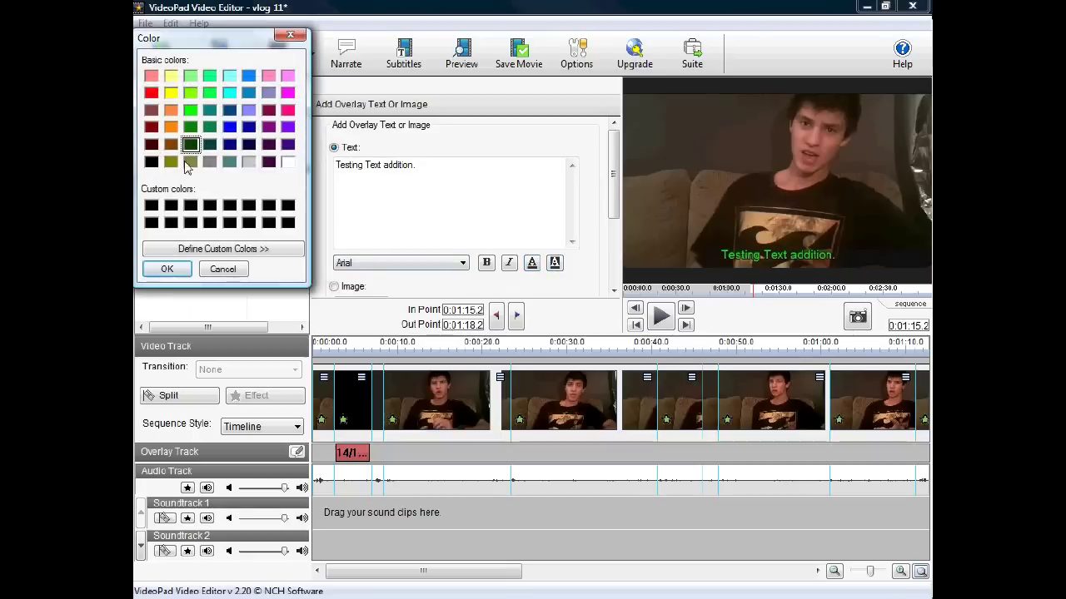
pyautogui.click(167, 269)
pyautogui.click(554, 263)
pyautogui.click(170, 92)
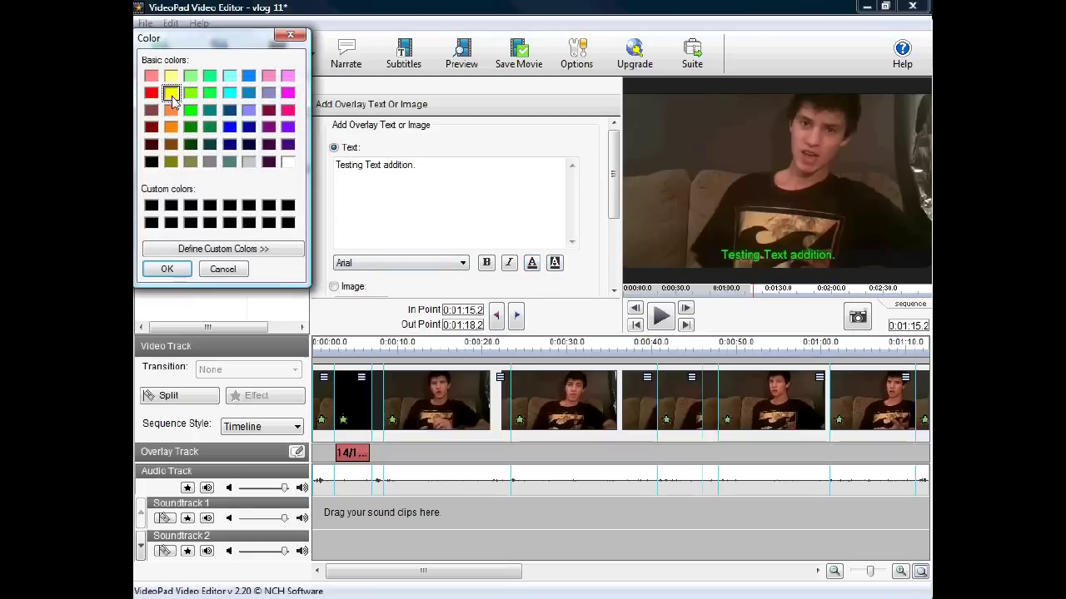
pyautogui.click(167, 269)
pyautogui.click(532, 263)
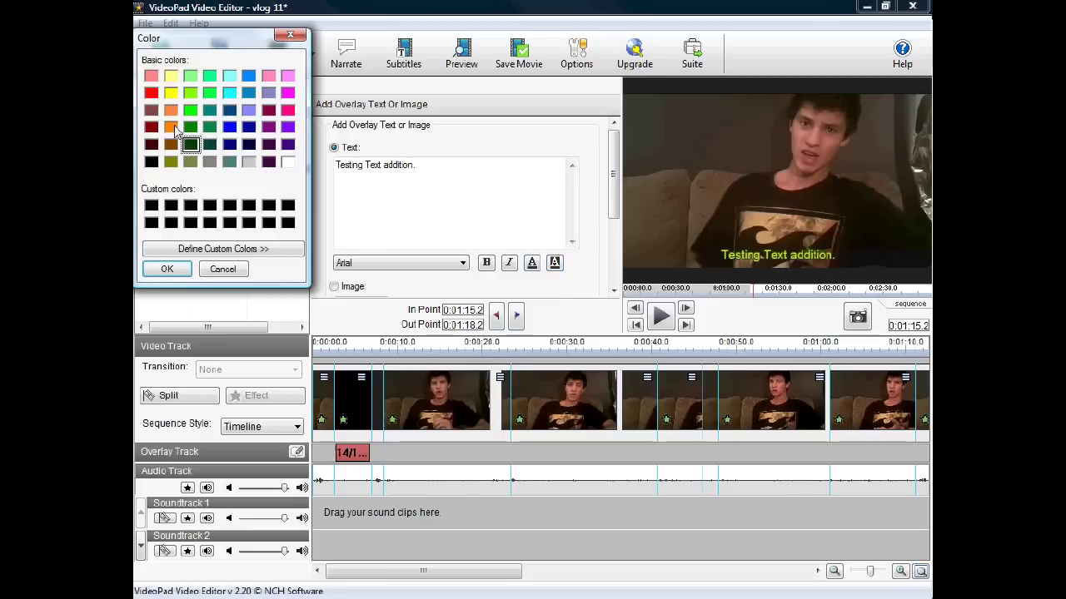
pyautogui.click(168, 269)
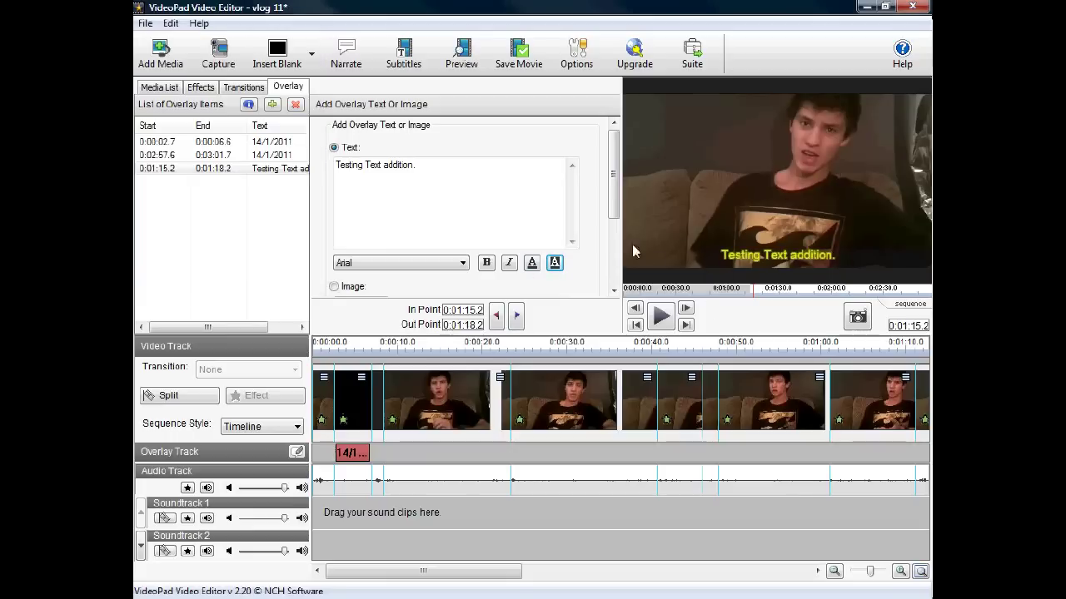
# - Drag the caption overlay earlier to about 0:01:12.4, then delete it
pyautogui.moveTo(484, 571); pyautogui.dragTo(597, 572)
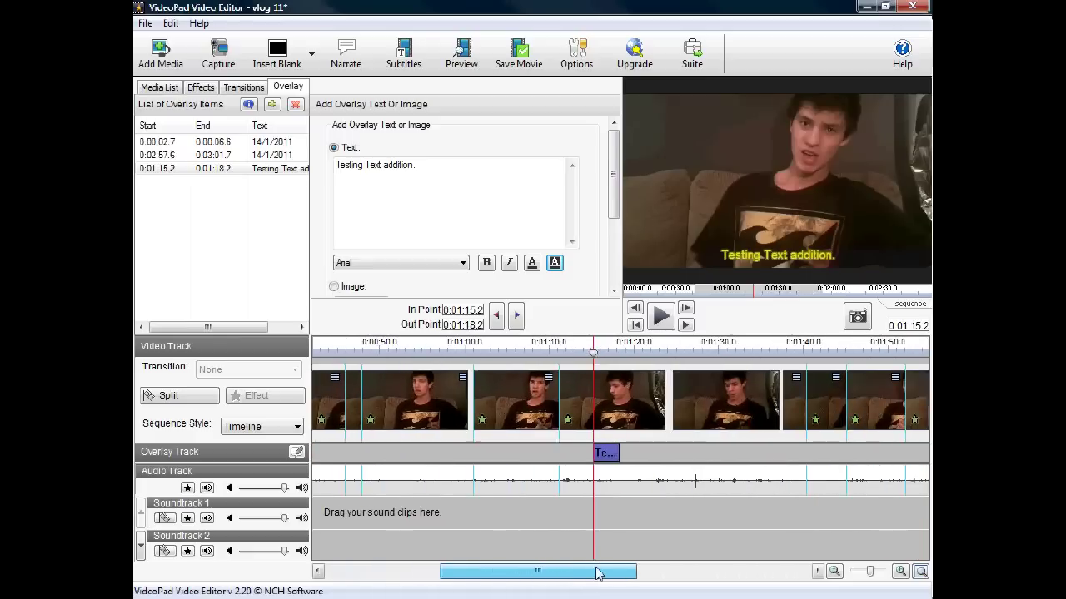
pyautogui.moveTo(614, 462); pyautogui.dragTo(580, 461)
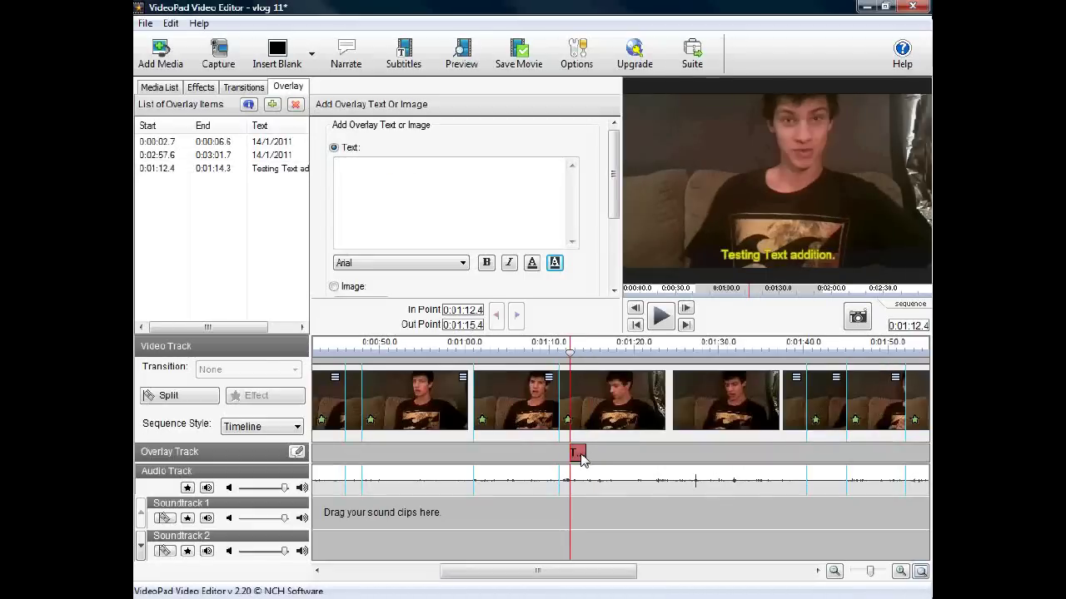
pyautogui.press('Delete')
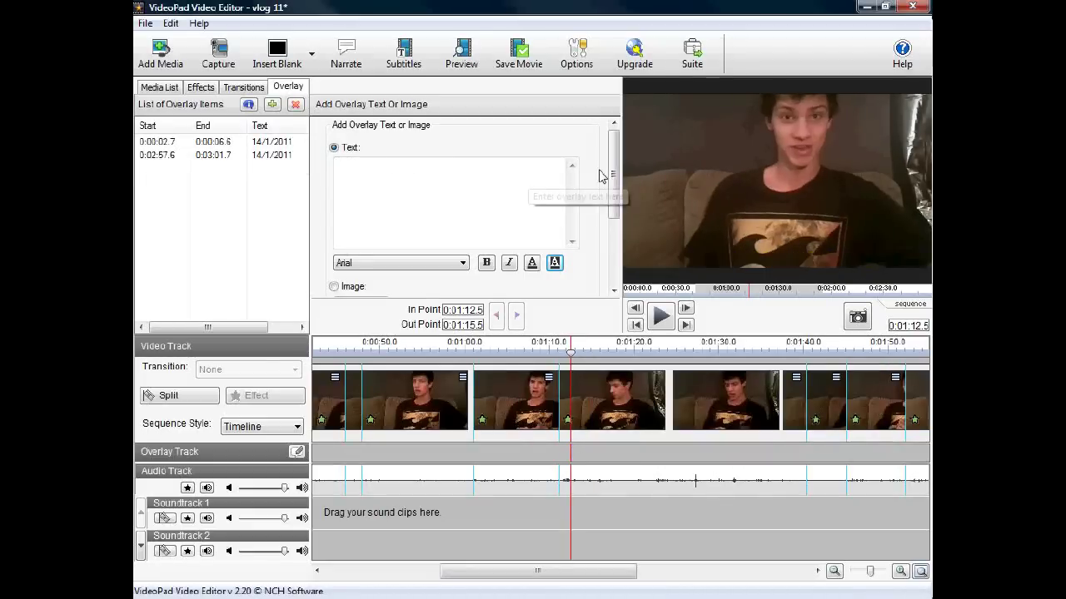
pyautogui.scroll(-1, 612, 184)
pyautogui.scroll(-2, 612, 183)
# - Switch the overlay to Image and place the snapshot on the overlay track at 0:01:15.1
pyautogui.click(333, 193)
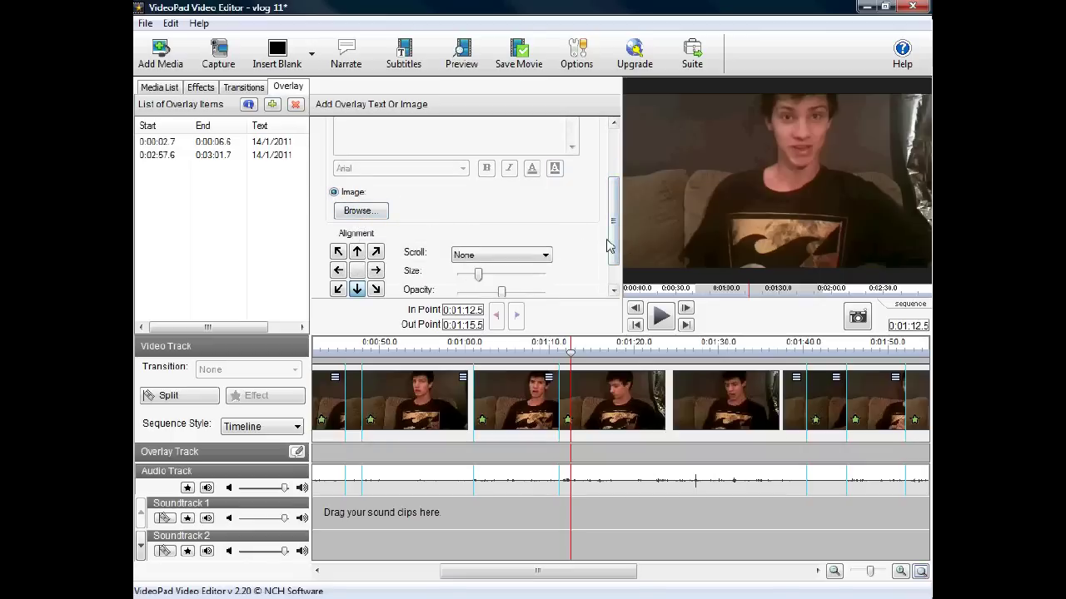
pyautogui.scroll(3, 613, 241)
pyautogui.click(173, 90)
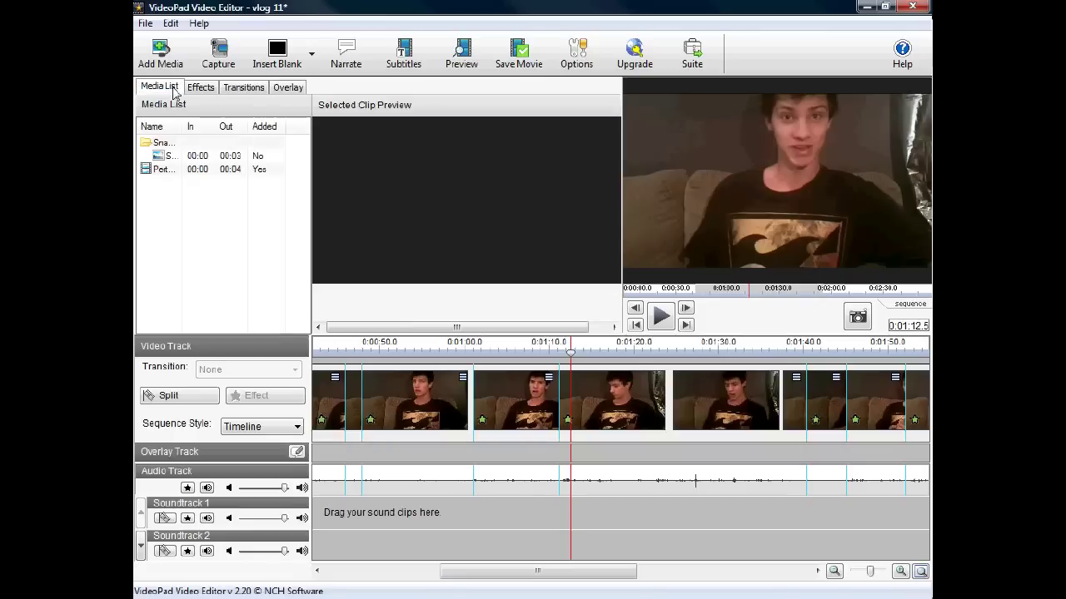
pyautogui.moveTo(172, 159); pyautogui.dragTo(604, 456)
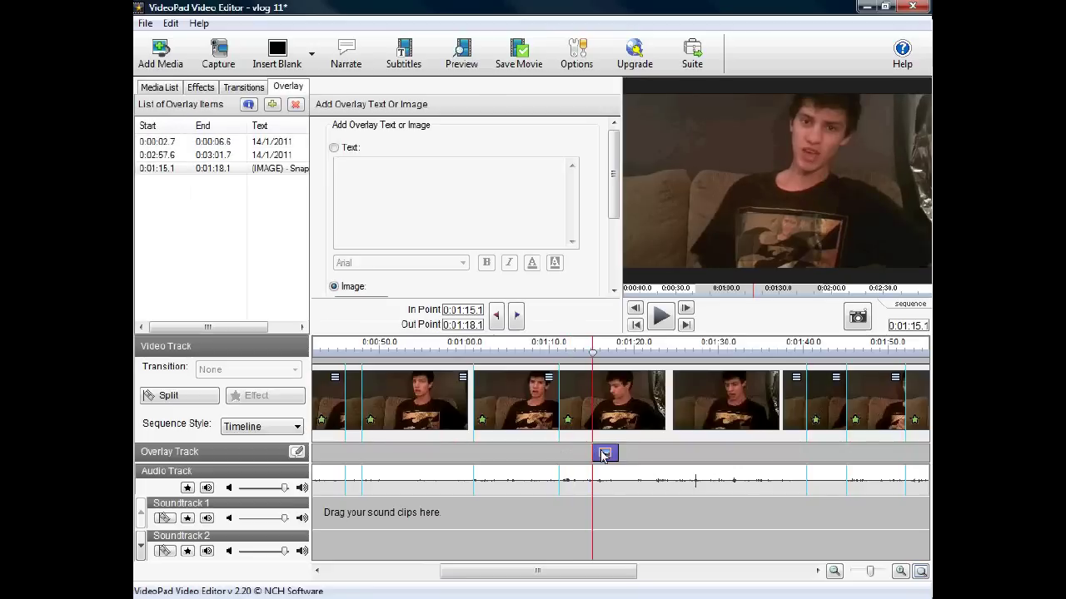
# - Play back to check the snapshot overlay and raise its opacity to full
pyautogui.scroll(-5, 604, 263)
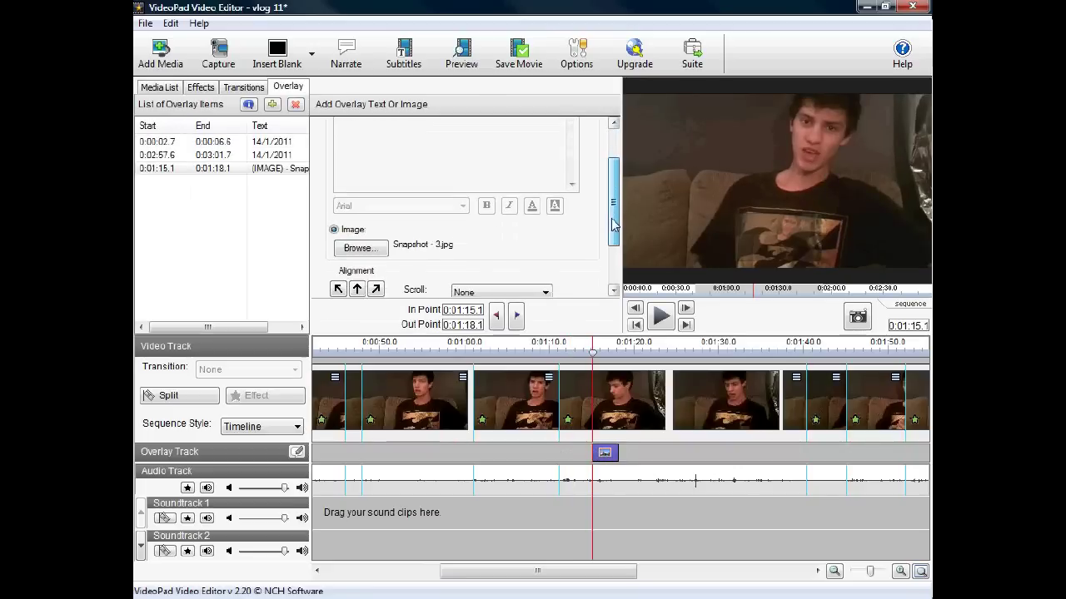
pyautogui.click(661, 321)
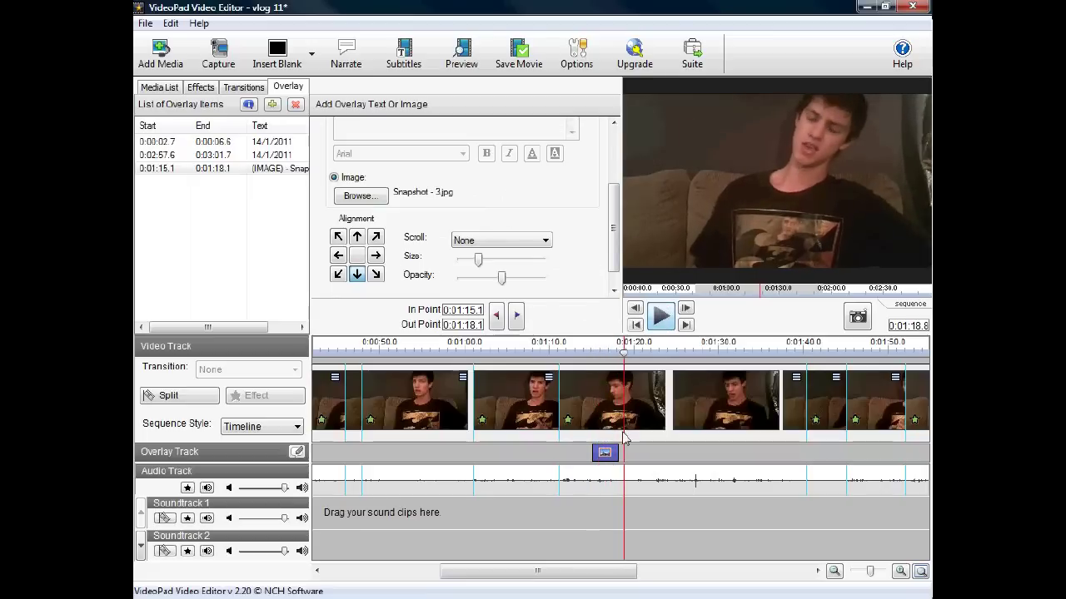
pyautogui.click(605, 453)
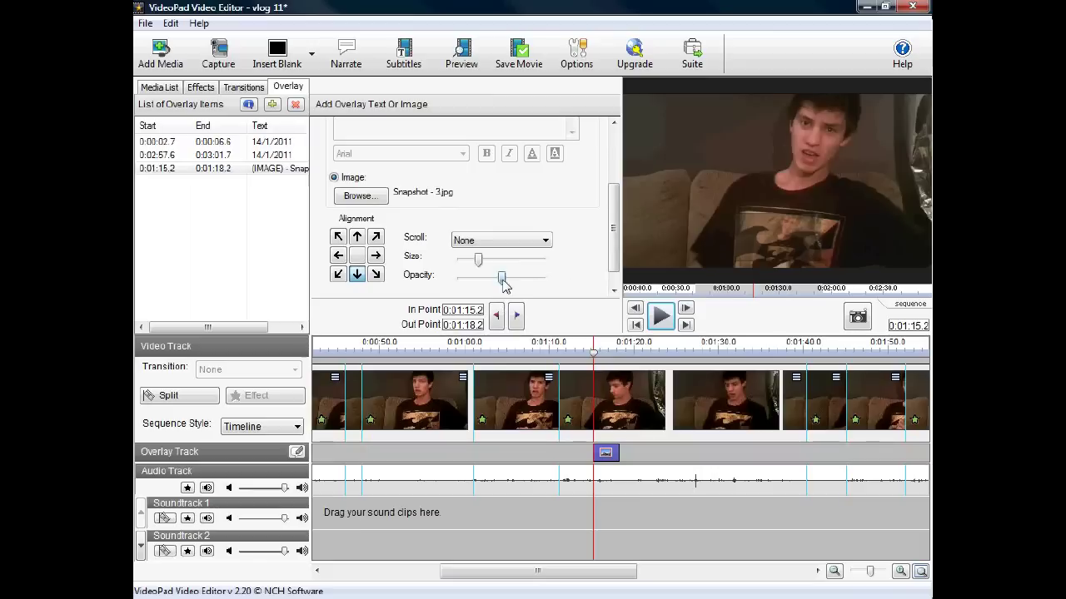
pyautogui.moveTo(502, 283); pyautogui.dragTo(543, 283)
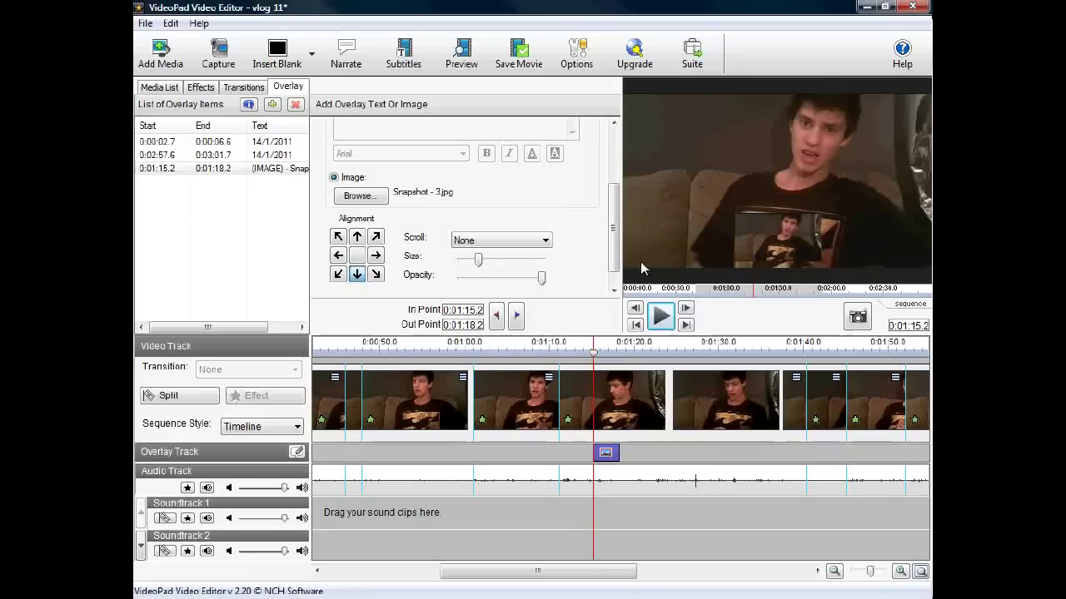
# - Align the Snapshot - 3.jpg overlay to the top-left corner and enlarge it slightly
pyautogui.click(357, 256)
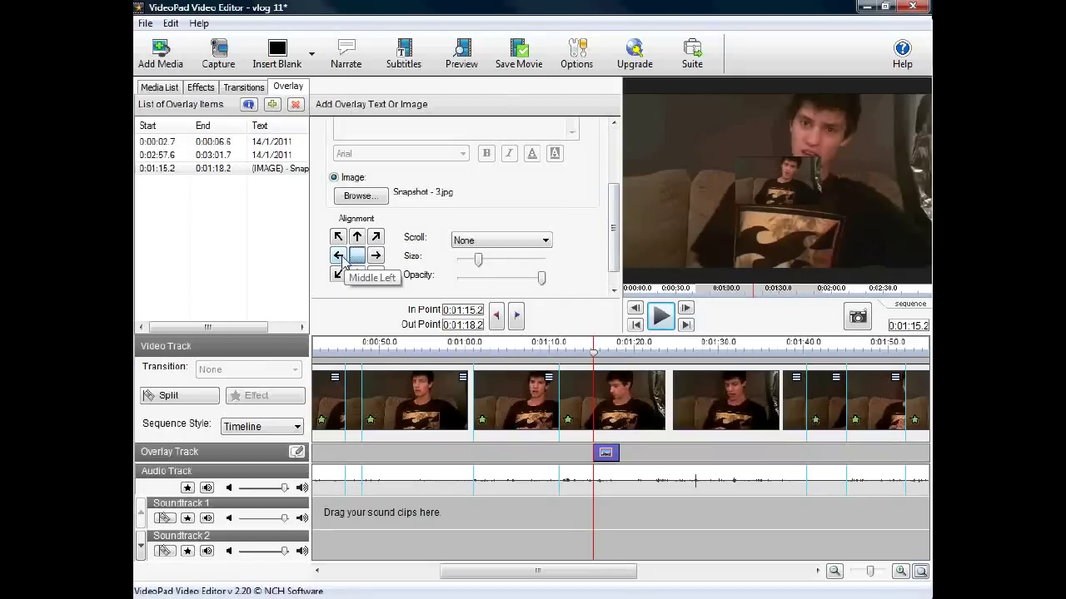
pyautogui.click(338, 237)
pyautogui.click(356, 237)
pyautogui.click(375, 237)
pyautogui.click(375, 256)
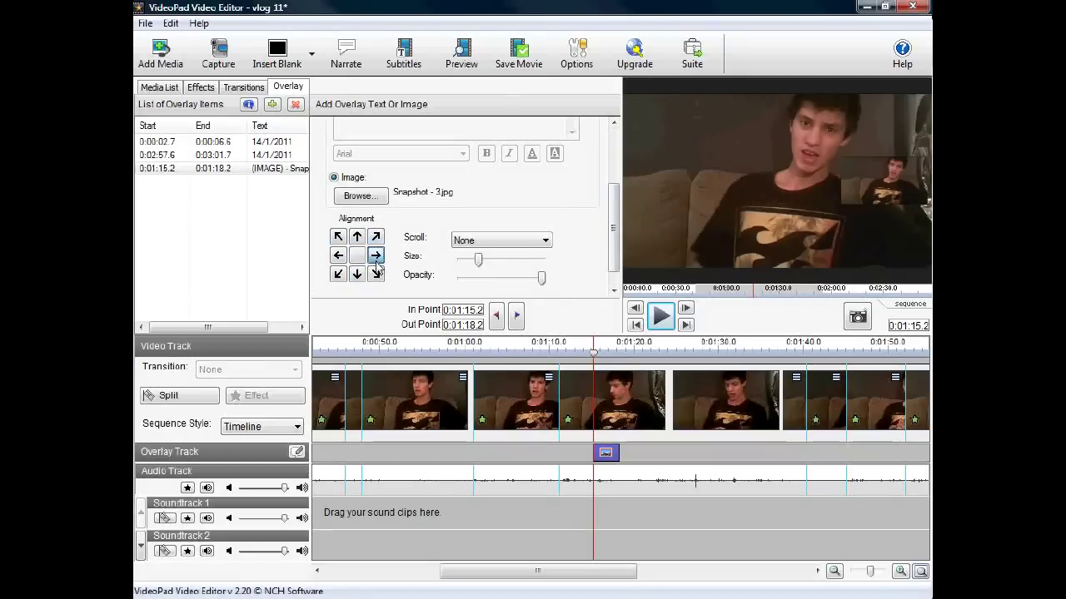
pyautogui.click(376, 274)
pyautogui.click(356, 274)
pyautogui.click(338, 275)
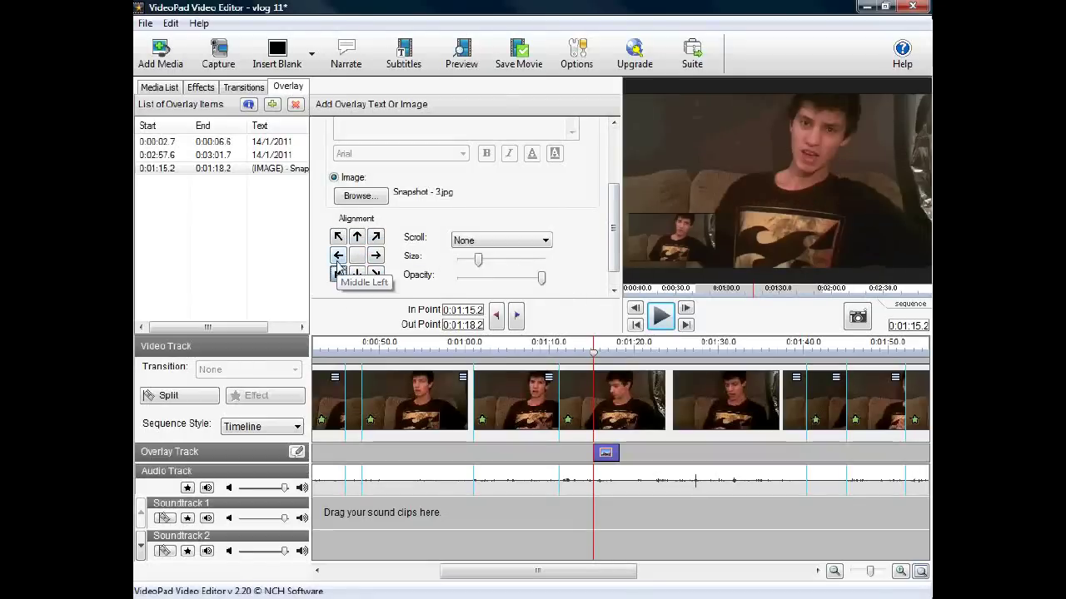
pyautogui.click(338, 255)
pyautogui.click(338, 236)
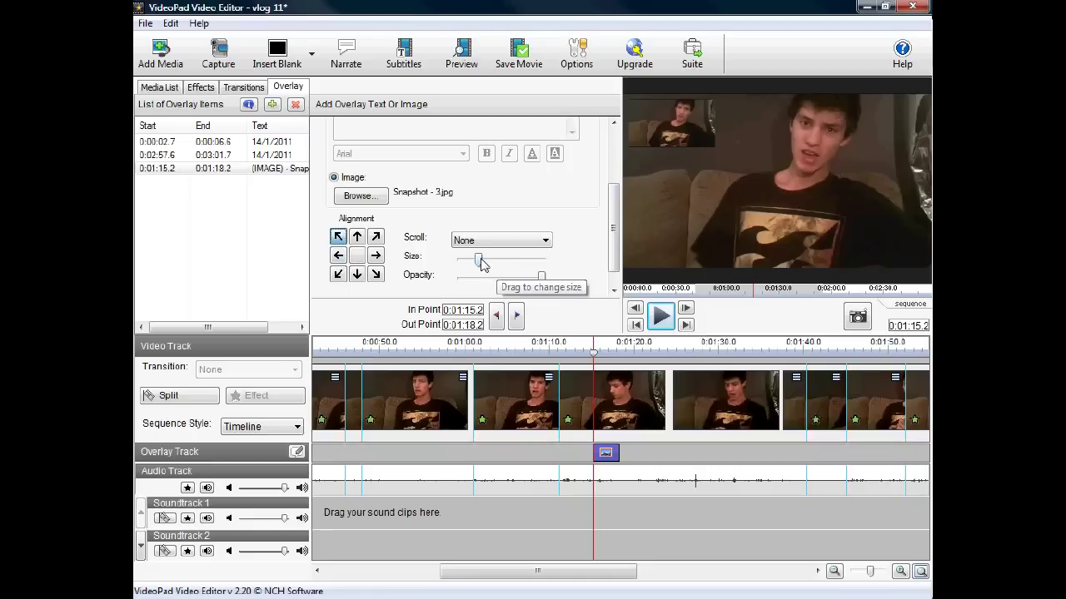
pyautogui.moveTo(479, 261)
pyautogui.mouseDown()
pyautogui.moveTo(550, 273)
pyautogui.moveTo(487, 264)
pyautogui.mouseUp()
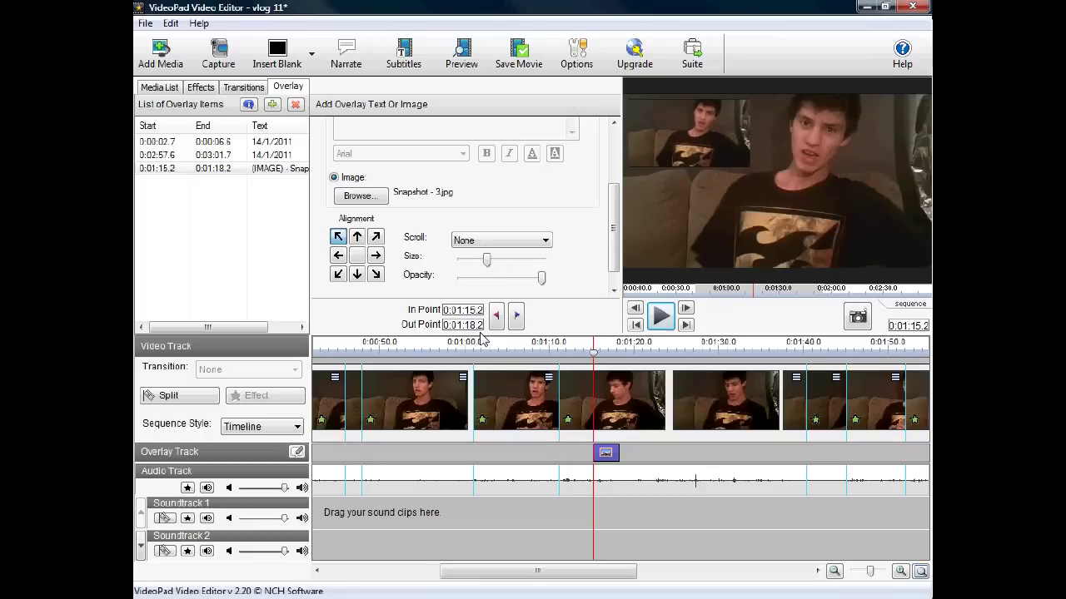
# - Add a text overlay reading 'Testing Text And Photo' and shrink its size slightly
pyautogui.moveTo(612, 200); pyautogui.dragTo(608, 146)
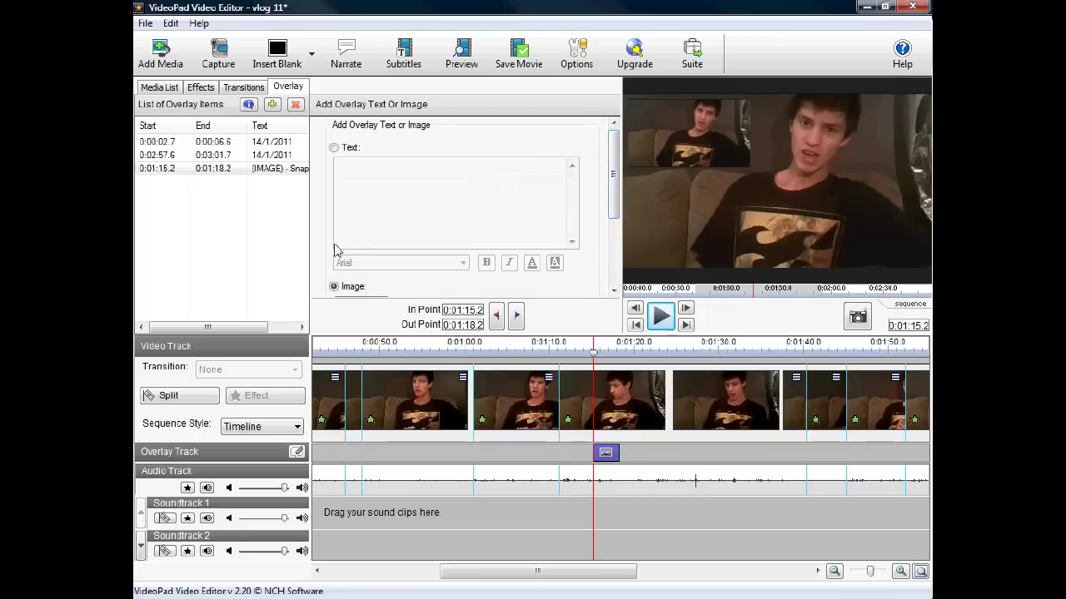
pyautogui.click(272, 104)
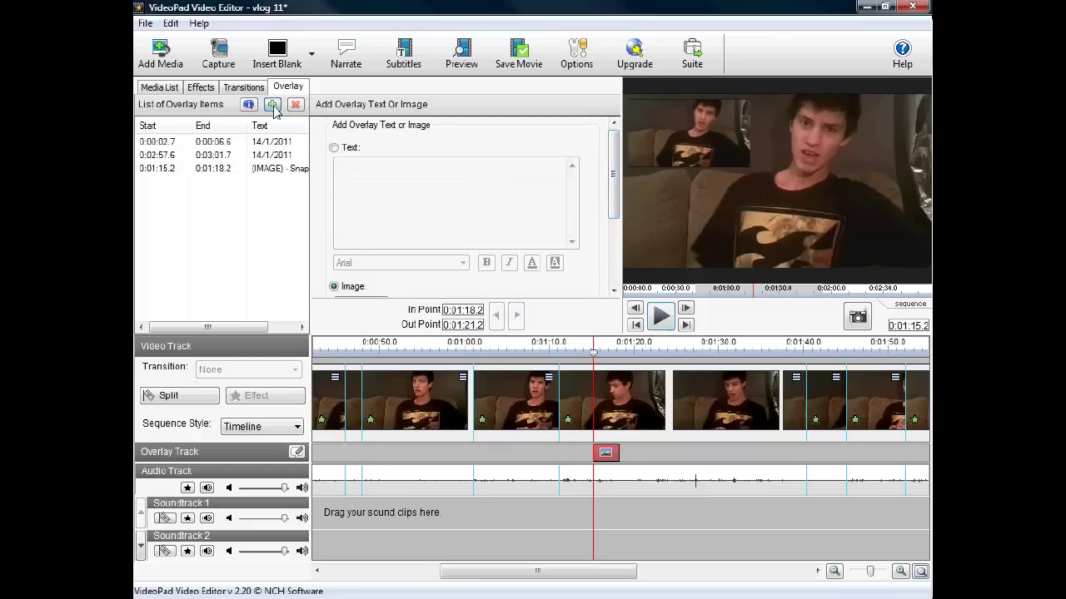
pyautogui.click(334, 148)
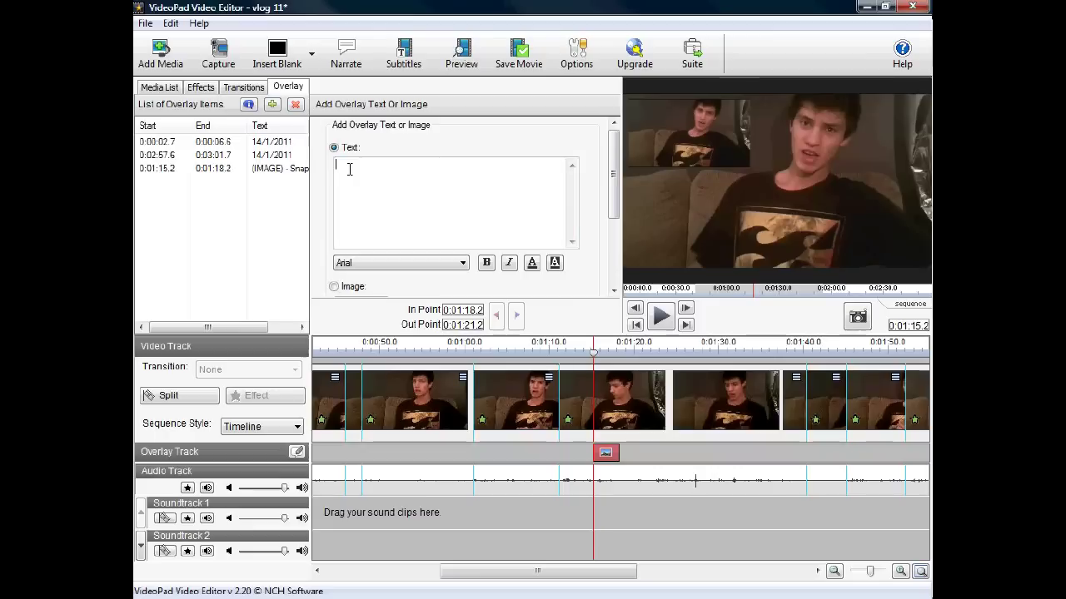
pyautogui.write('Testing Tex')
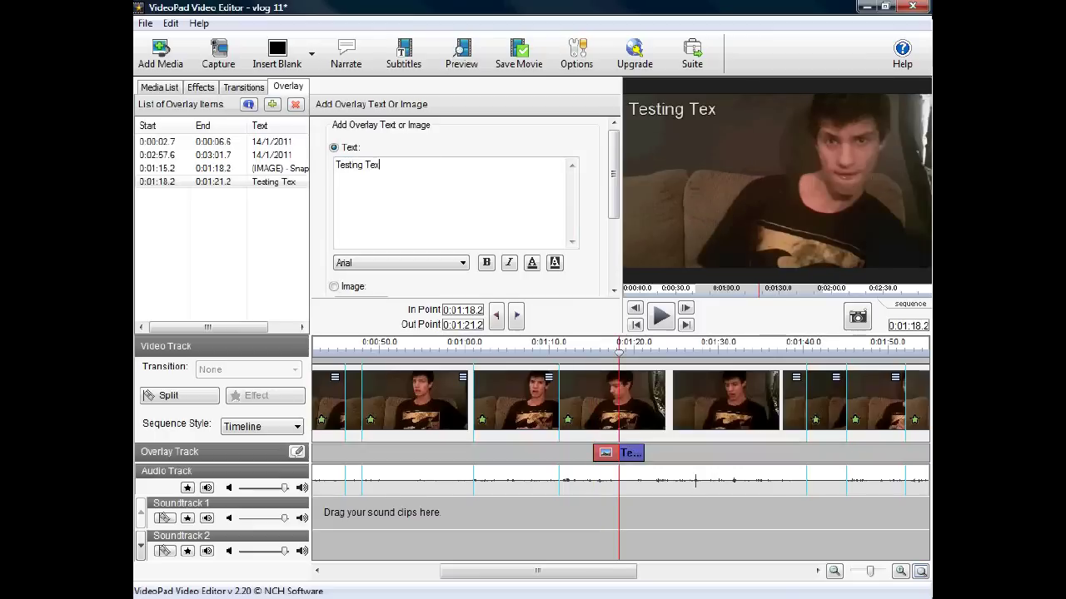
pyautogui.write('t And Photo')
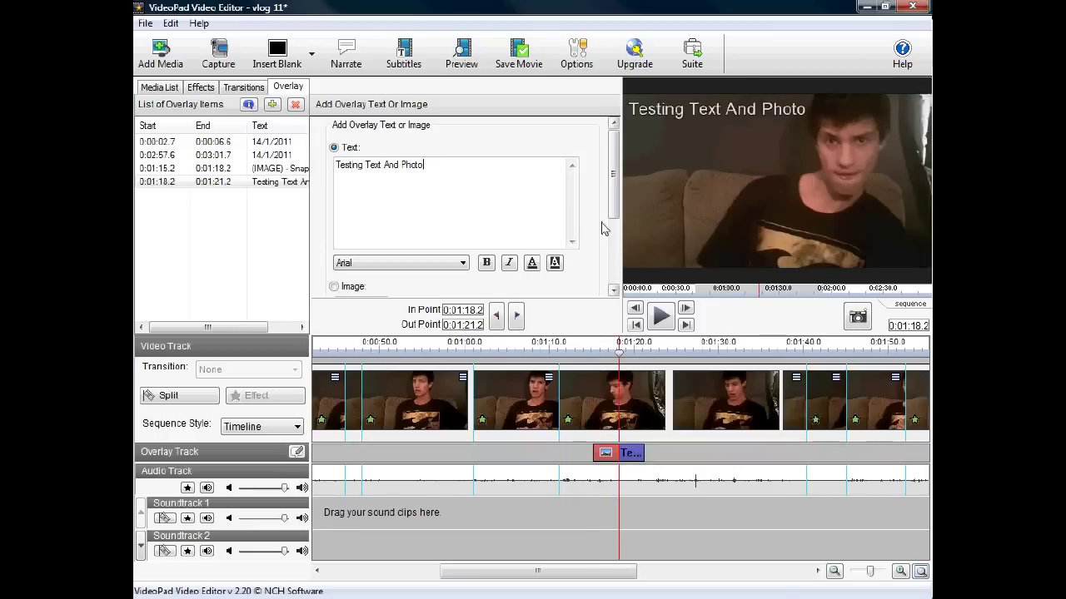
pyautogui.scroll(-3, 454, 243)
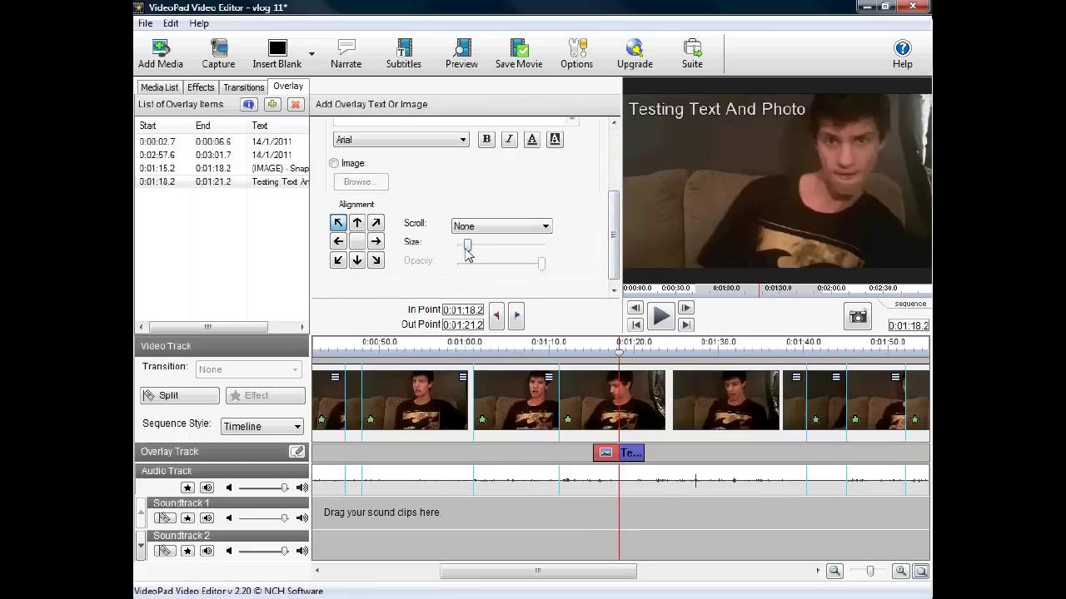
pyautogui.moveTo(467, 245); pyautogui.dragTo(466, 253)
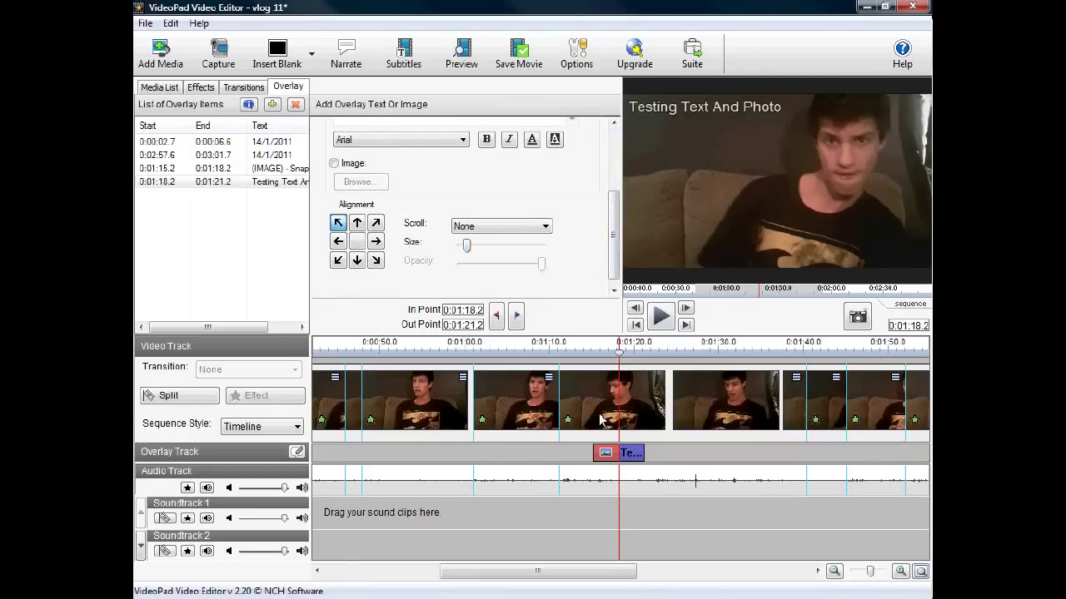
# - Move the text overlay along the Overlay Track to sit before the image overlay, previewing its timing
pyautogui.moveTo(635, 458); pyautogui.dragTo(609, 457)
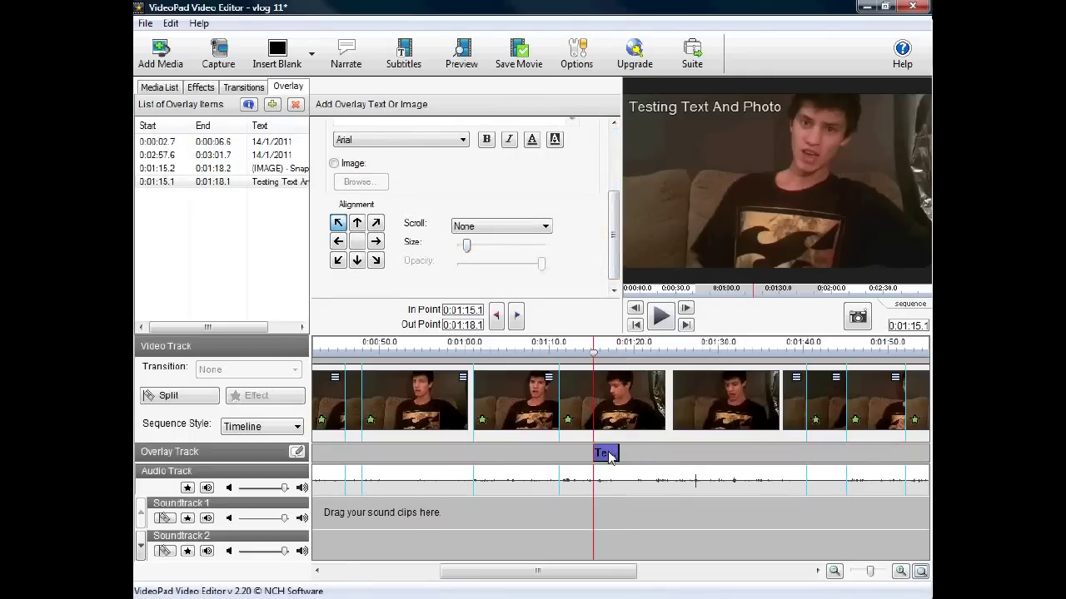
pyautogui.click(662, 321)
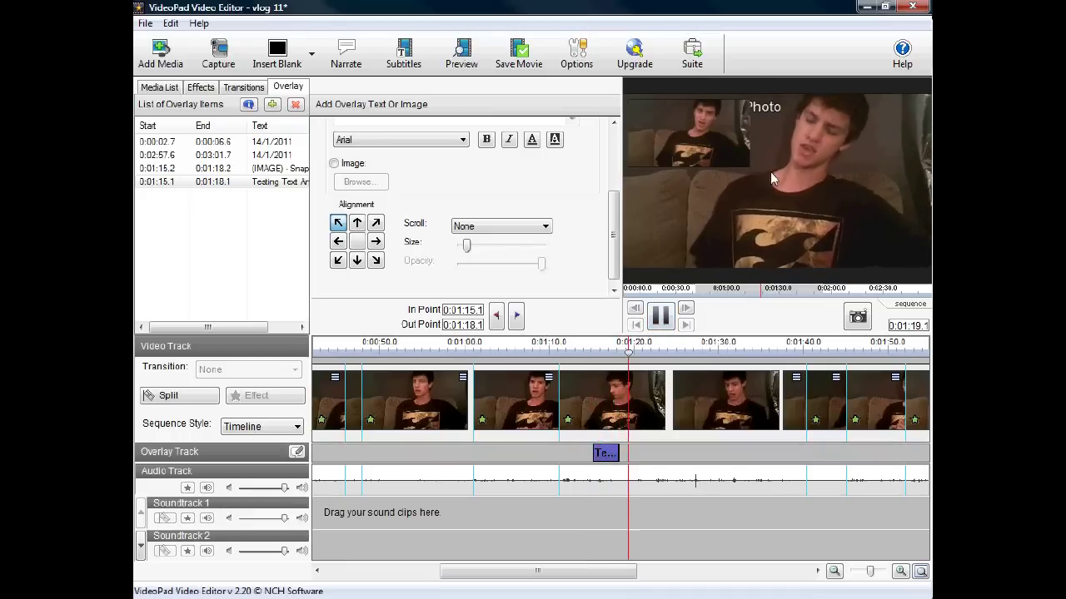
pyautogui.click(664, 323)
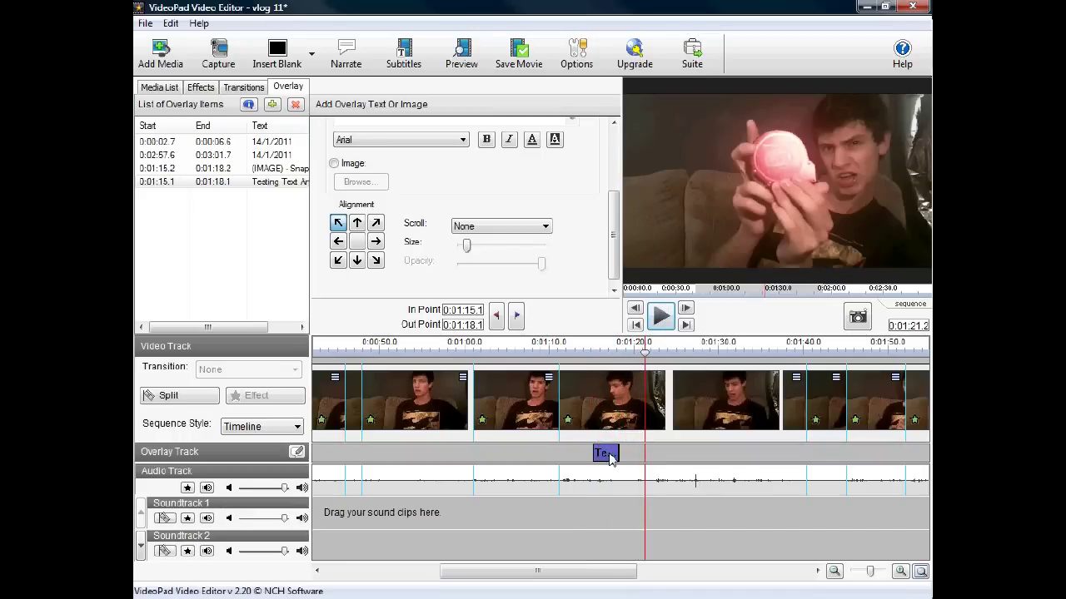
pyautogui.moveTo(611, 460); pyautogui.dragTo(642, 459)
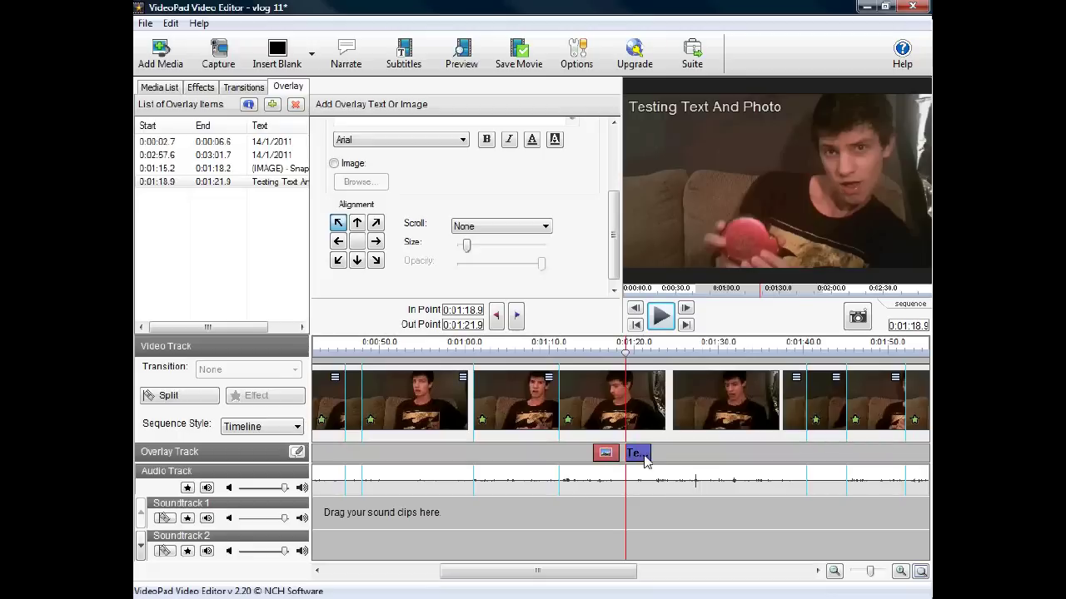
pyautogui.moveTo(642, 461); pyautogui.dragTo(678, 453)
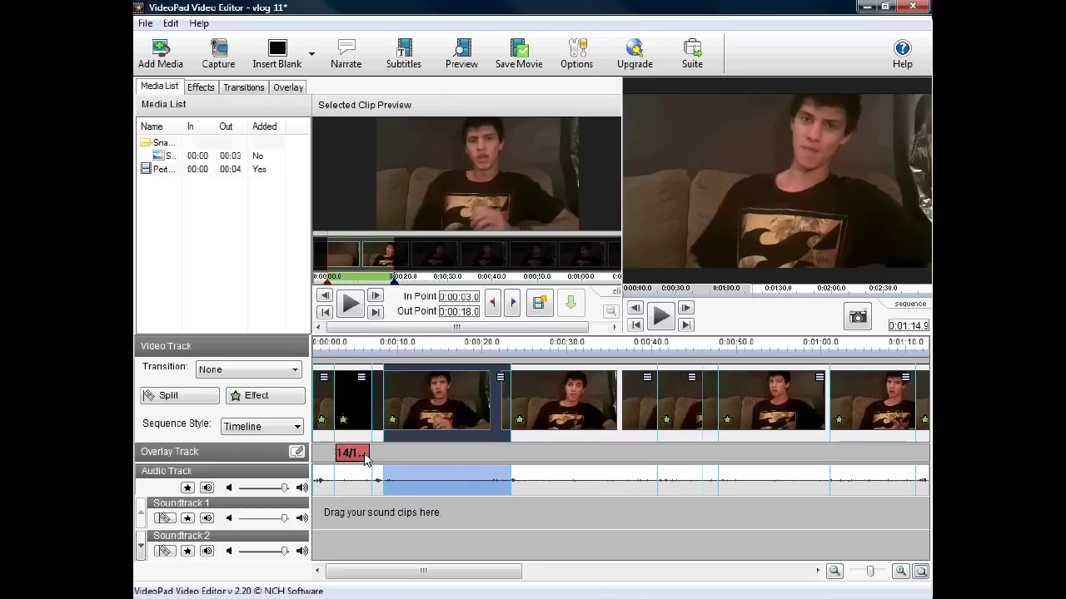
pyautogui.doubleClick(364, 457)
pyautogui.click(391, 355)
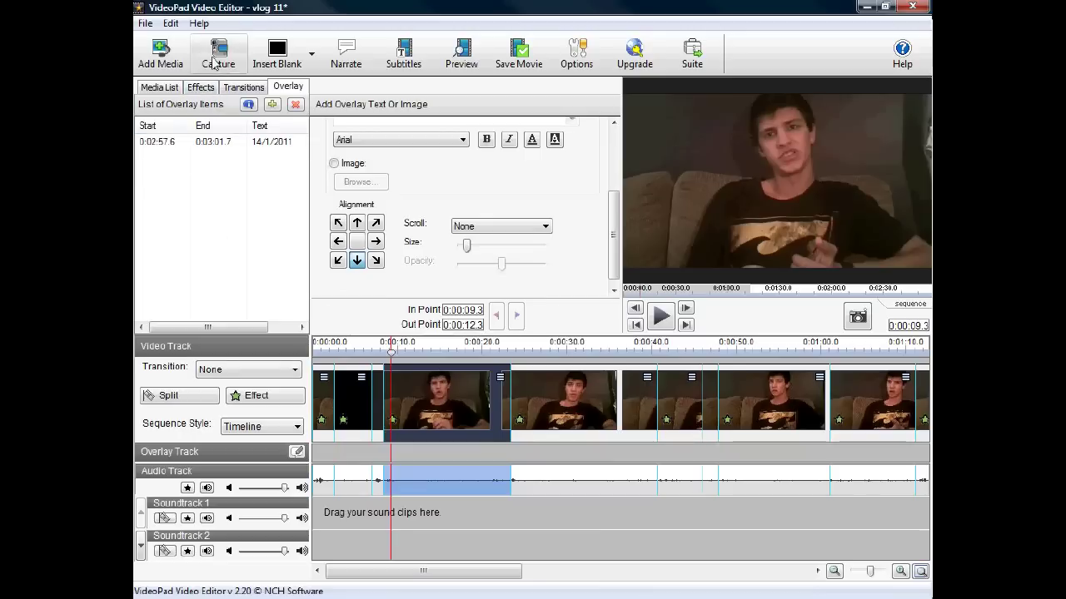
# - Apply a 300% forward Speed Change effect to the short clip at about 0:00:09
pyautogui.click(201, 90)
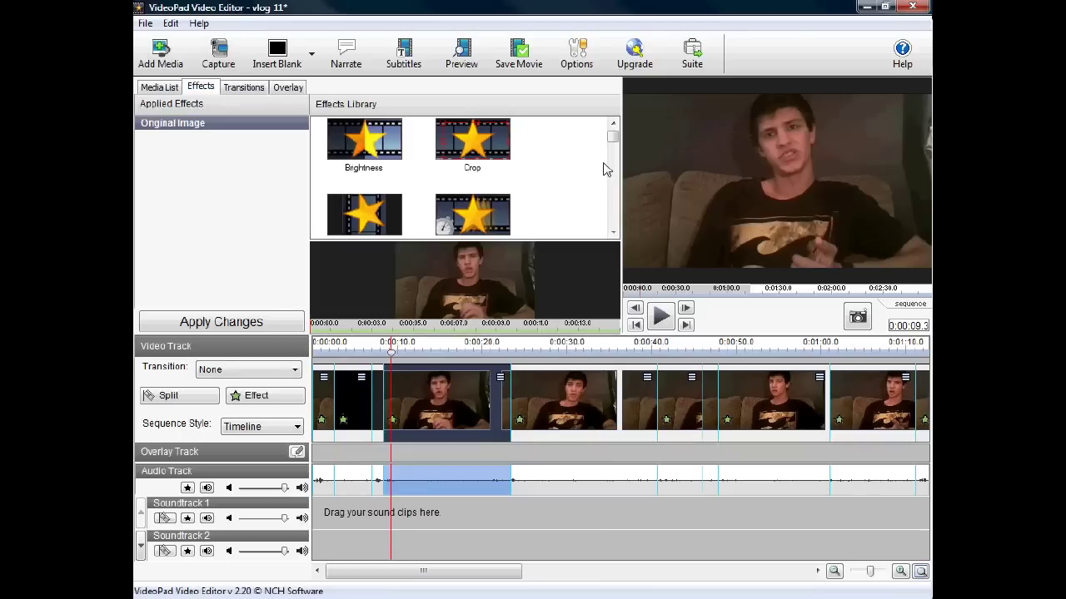
pyautogui.moveTo(613, 139); pyautogui.dragTo(613, 146)
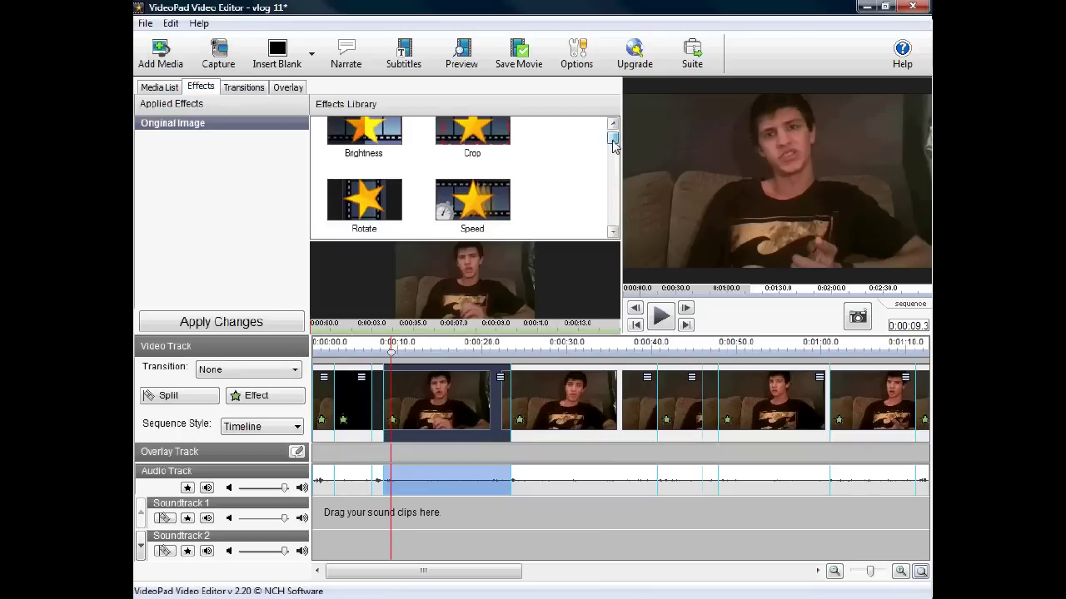
pyautogui.click(486, 210)
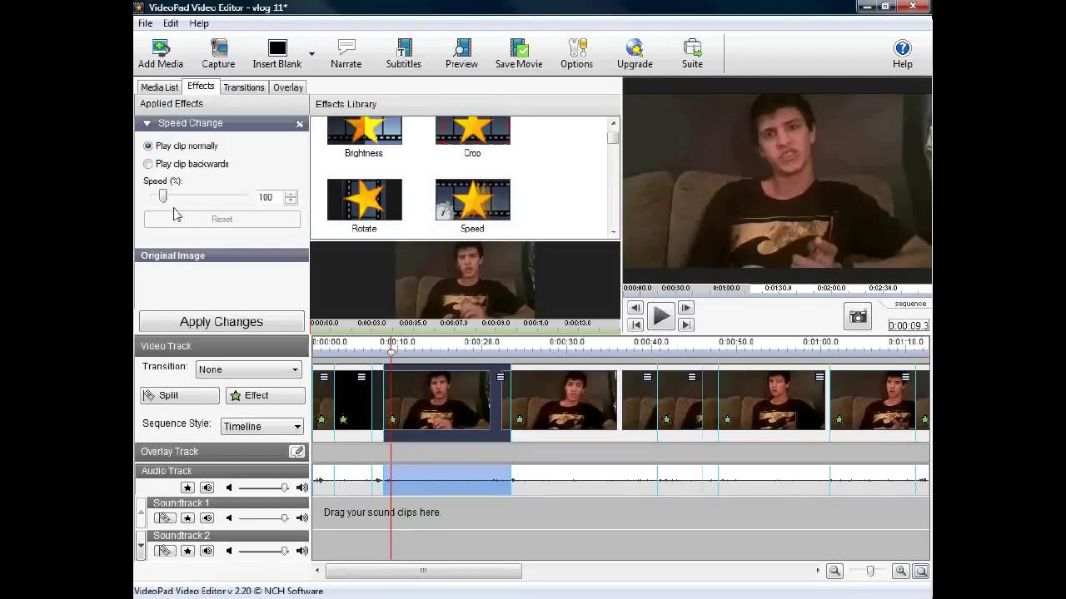
pyautogui.click(148, 164)
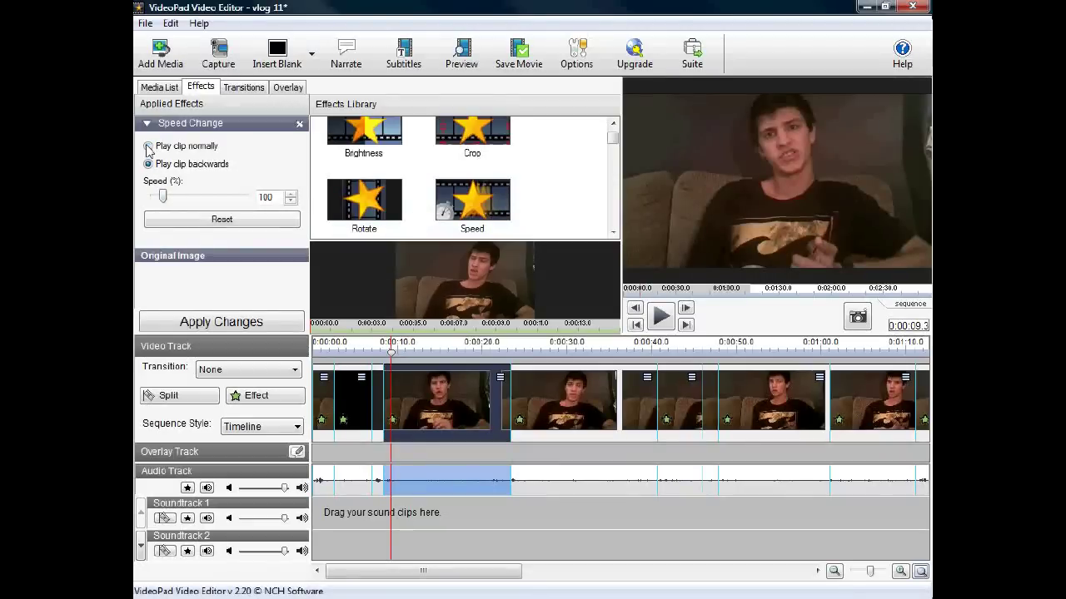
pyautogui.click(147, 147)
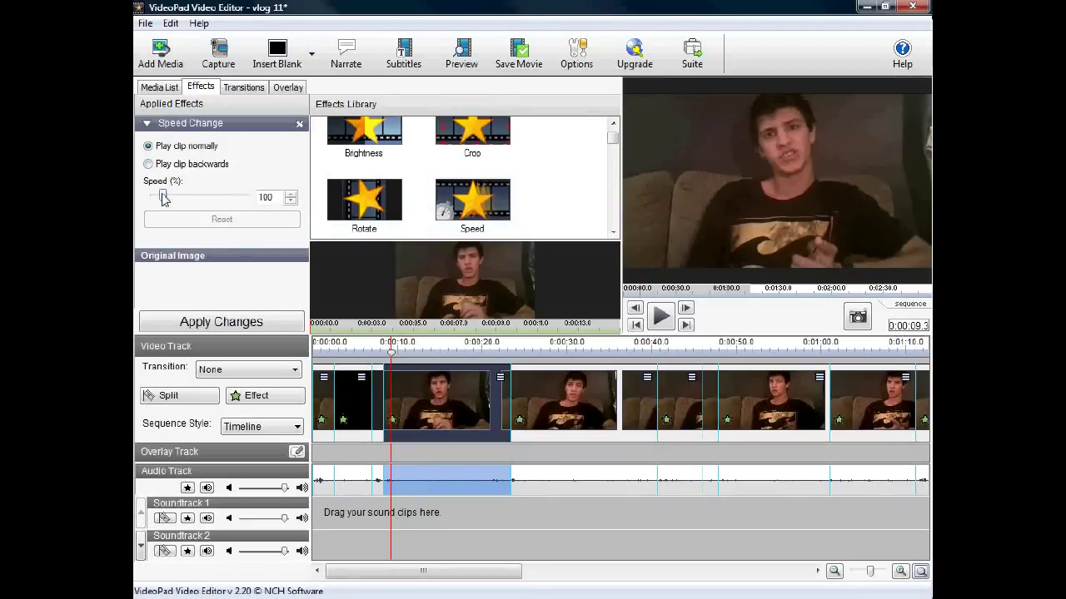
pyautogui.moveTo(163, 197); pyautogui.dragTo(180, 194)
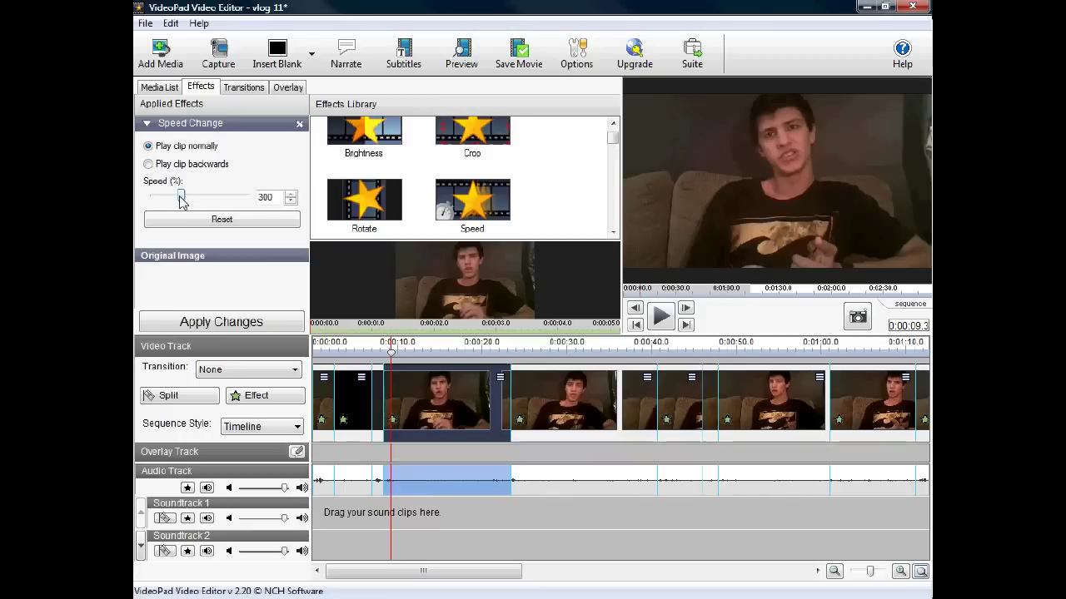
pyautogui.click(212, 326)
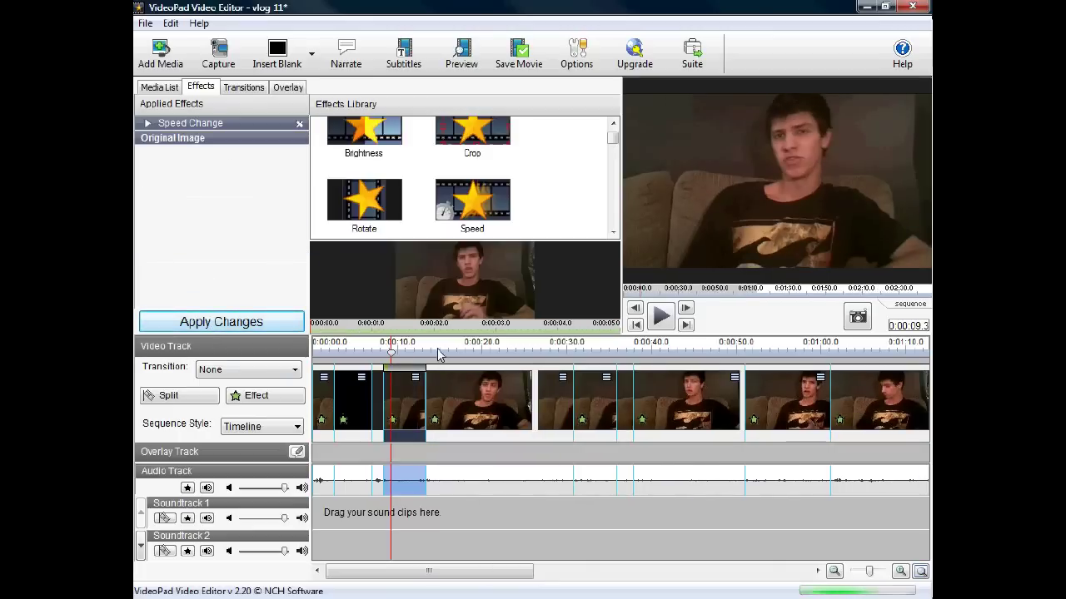
# - Play the sequence from about 0:00:08.9 through the sped-up section to check it
pyautogui.click(388, 356)
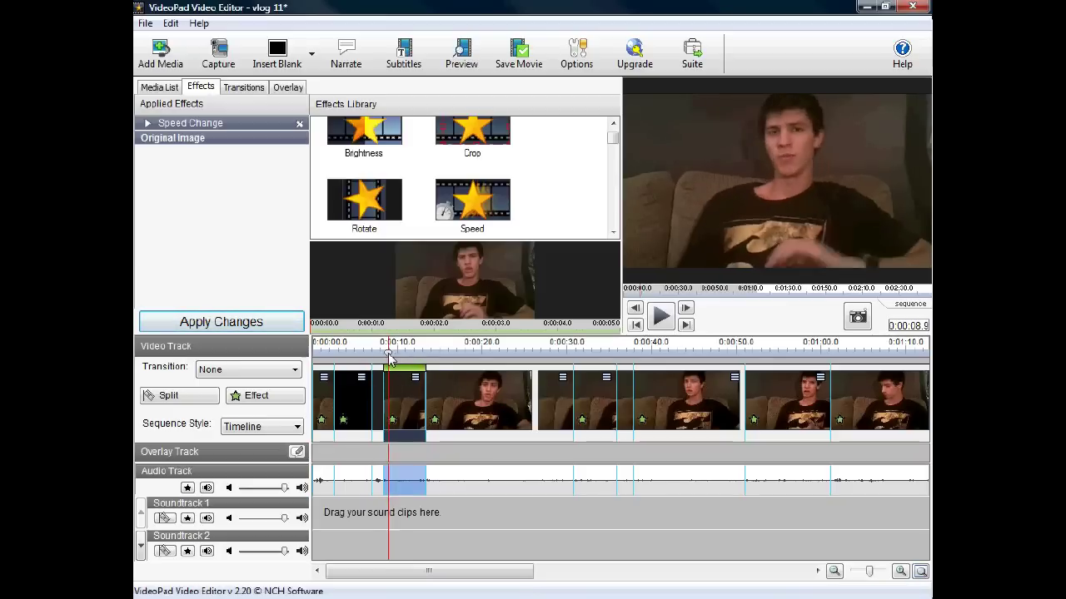
pyautogui.click(660, 317)
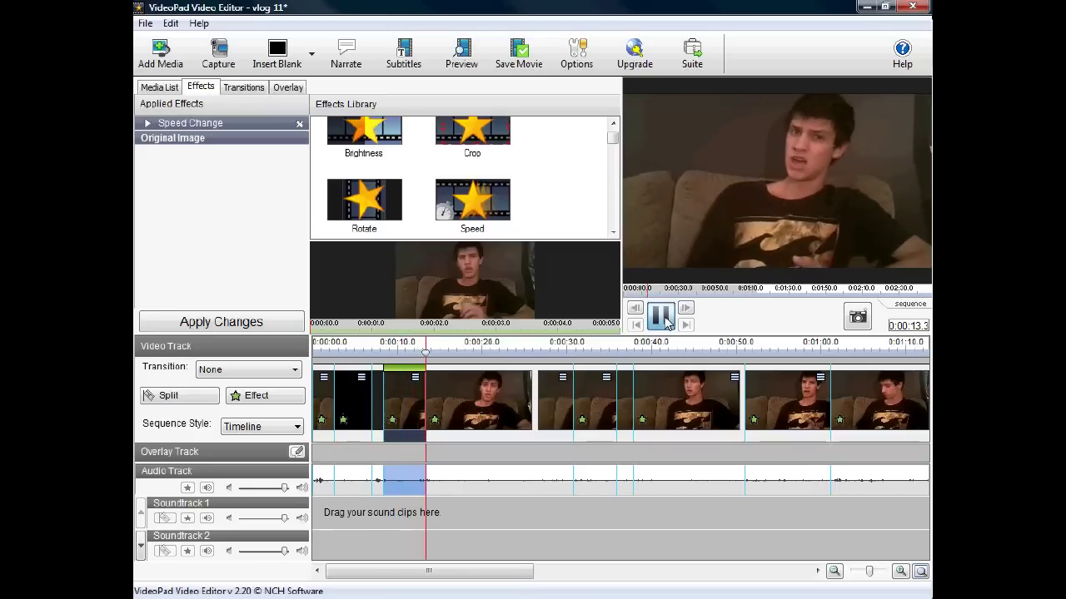
pyautogui.click(663, 317)
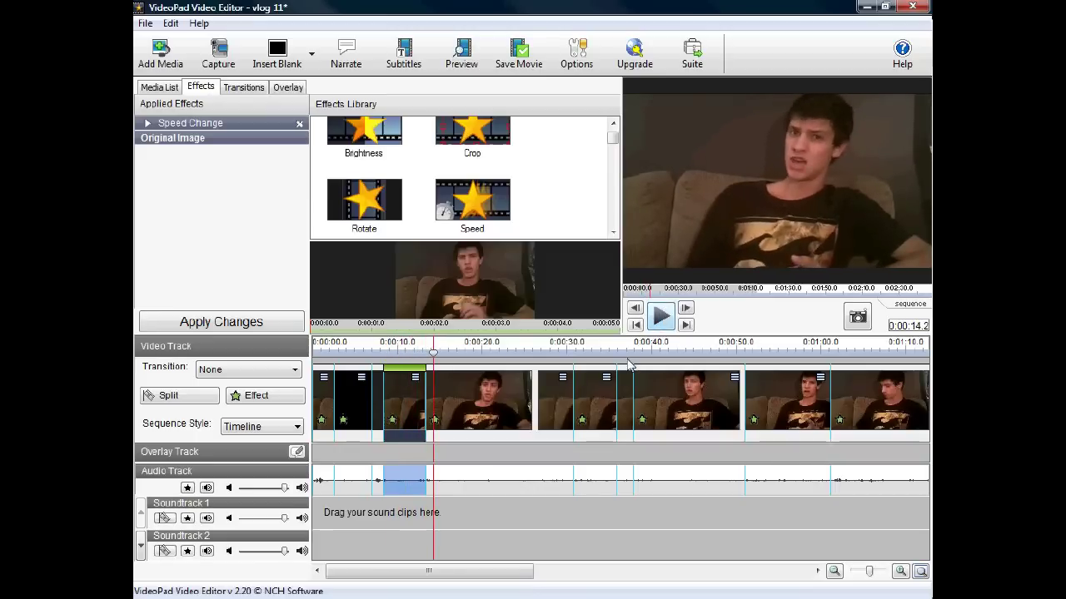
# - Browse to aPerthDMS > Usable Music and add Sunshine ver 2.mp3 to the Media List
pyautogui.click(172, 71)
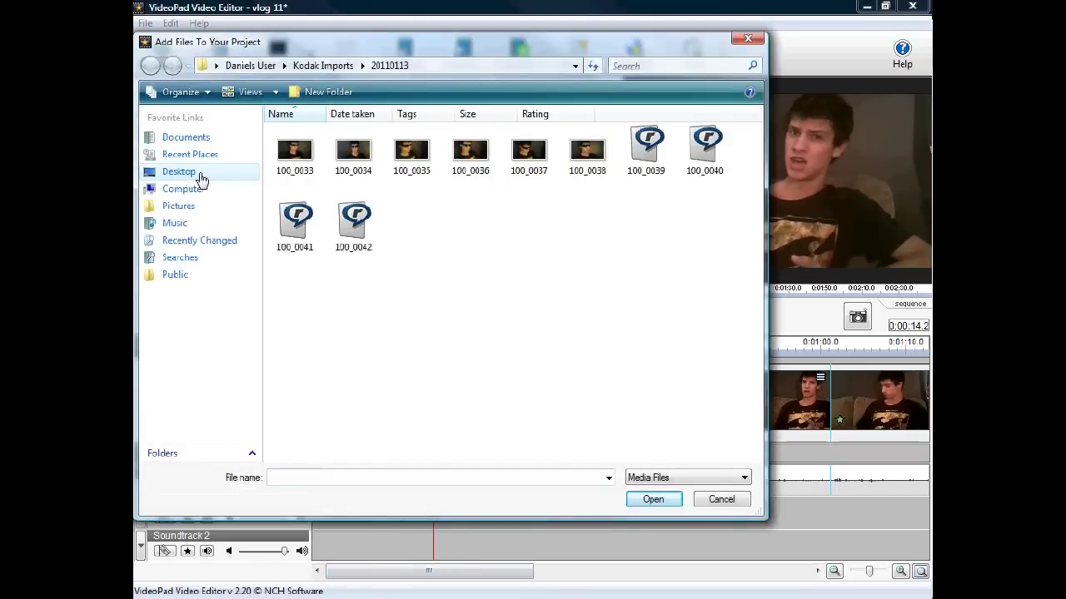
pyautogui.click(198, 175)
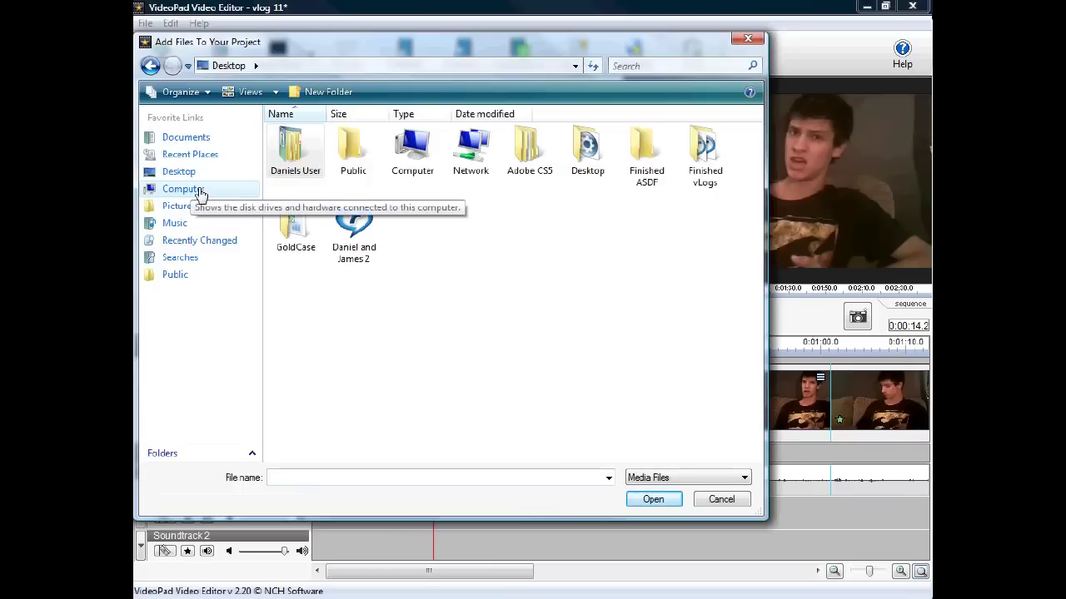
pyautogui.click(181, 138)
pyautogui.click(179, 171)
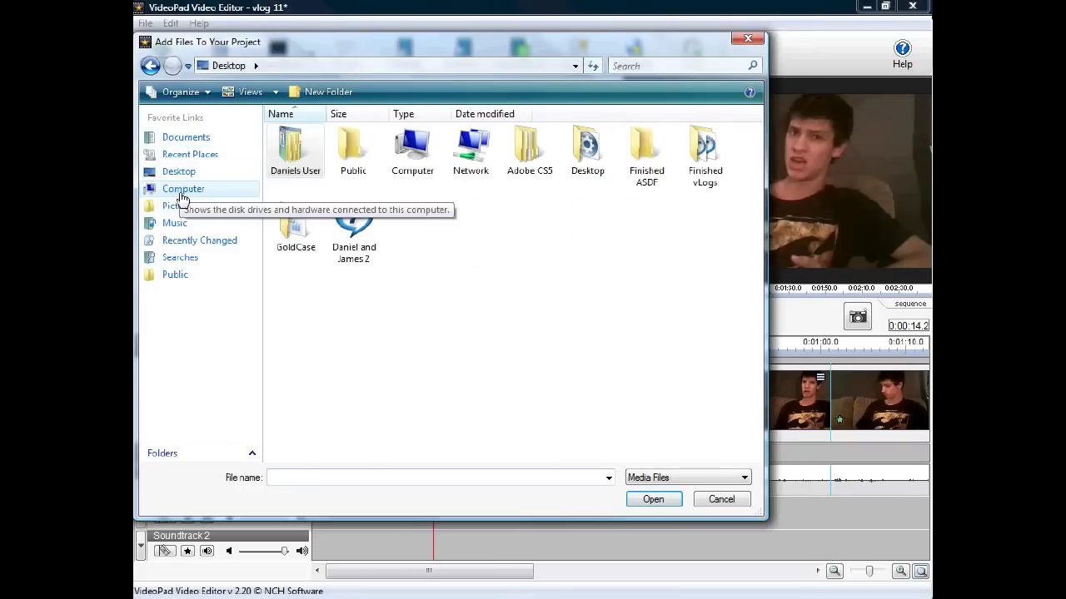
pyautogui.click(186, 138)
pyautogui.click(245, 65)
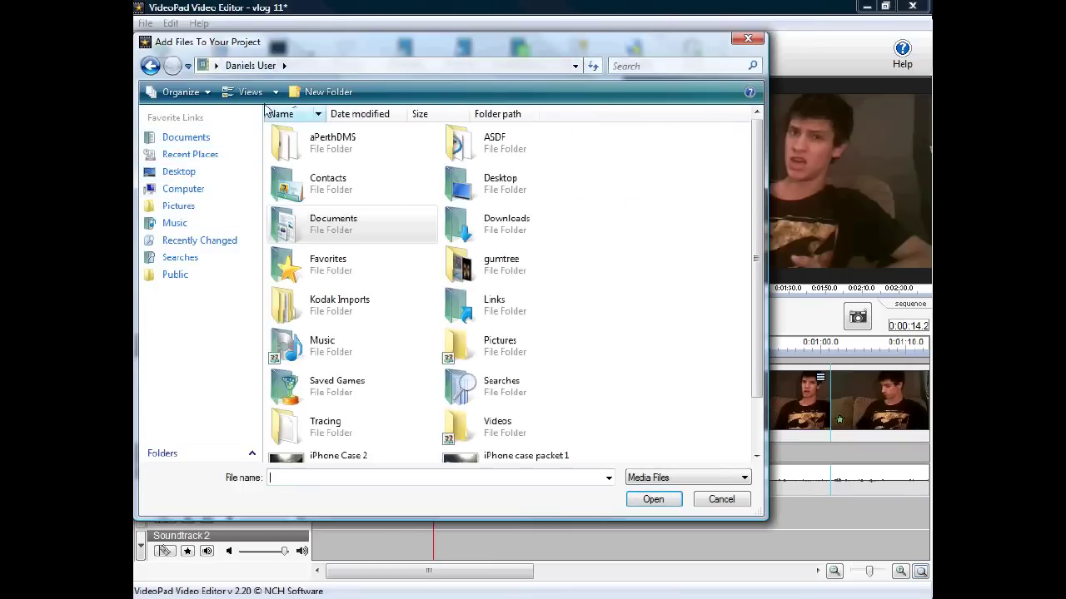
pyautogui.doubleClick(310, 140)
pyautogui.doubleClick(586, 154)
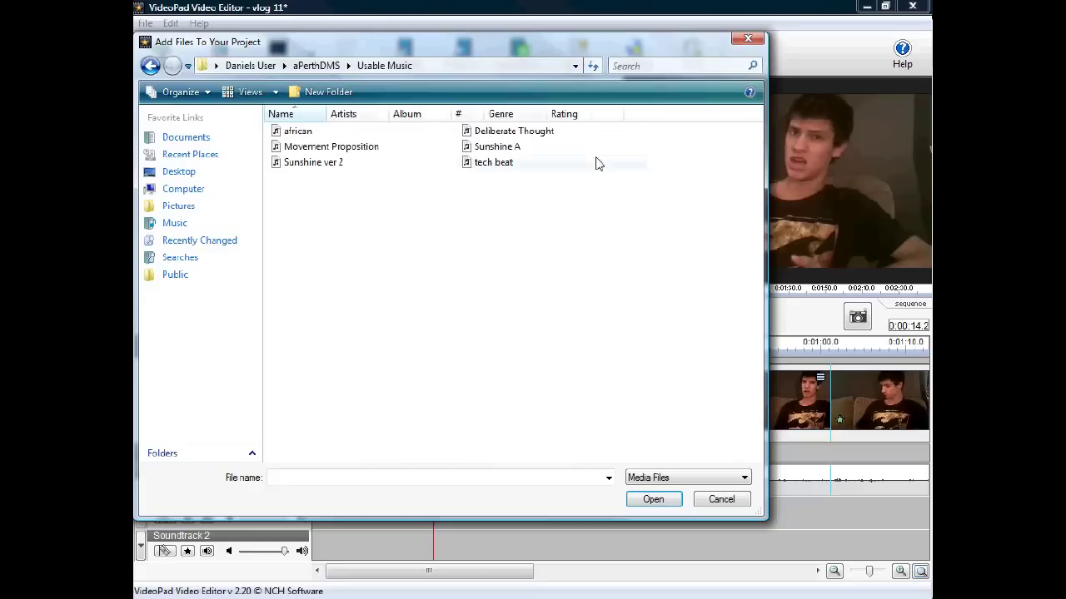
pyautogui.doubleClick(312, 163)
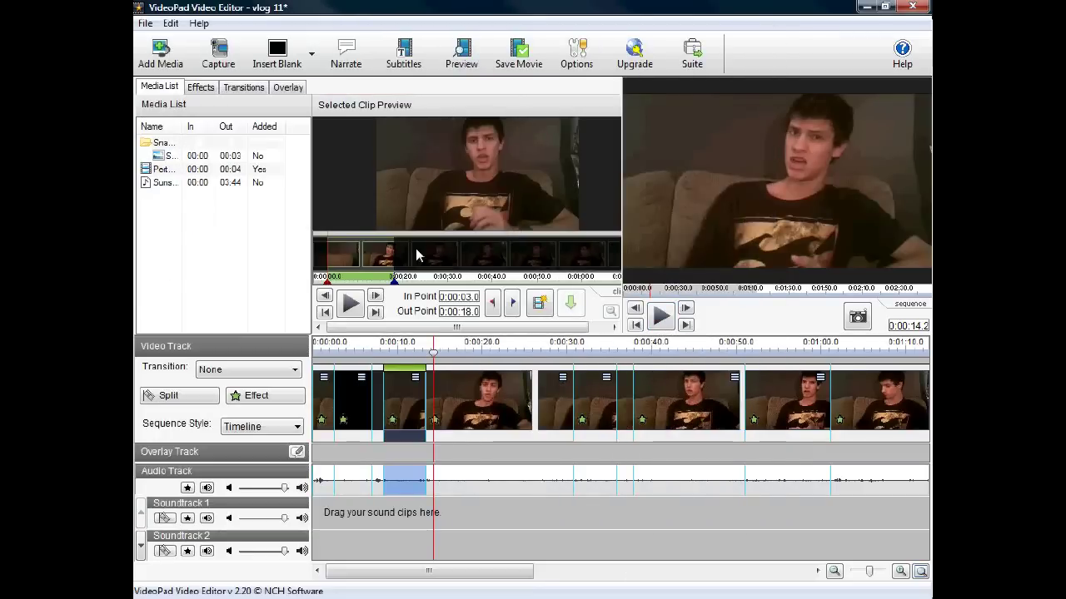
# - Preview Sunshine ver 2 and place it on Soundtrack 1 under the video
pyautogui.click(167, 185)
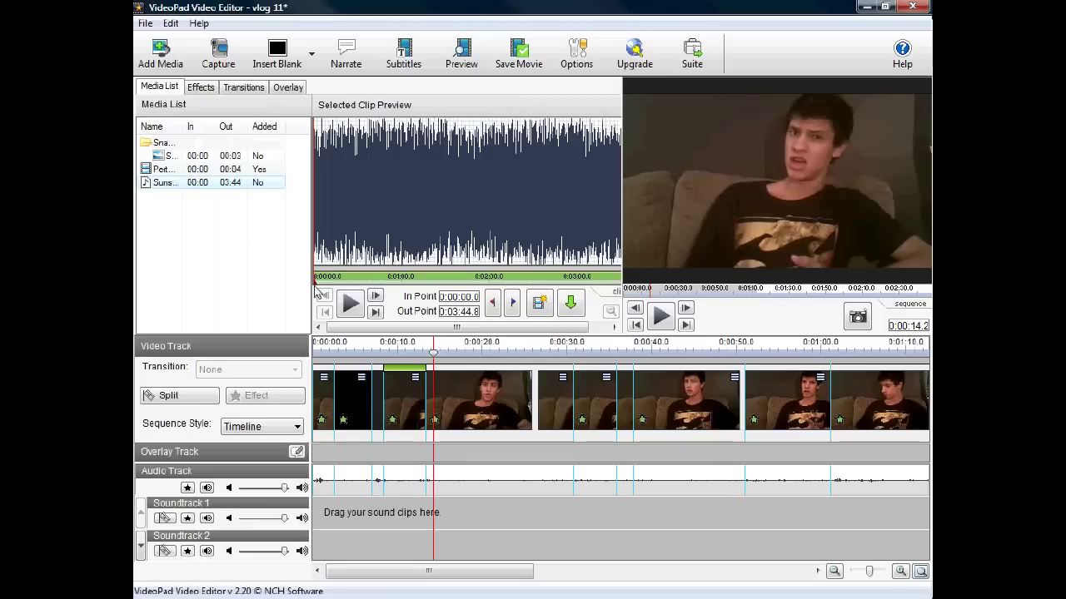
pyautogui.click(350, 304)
pyautogui.click(350, 303)
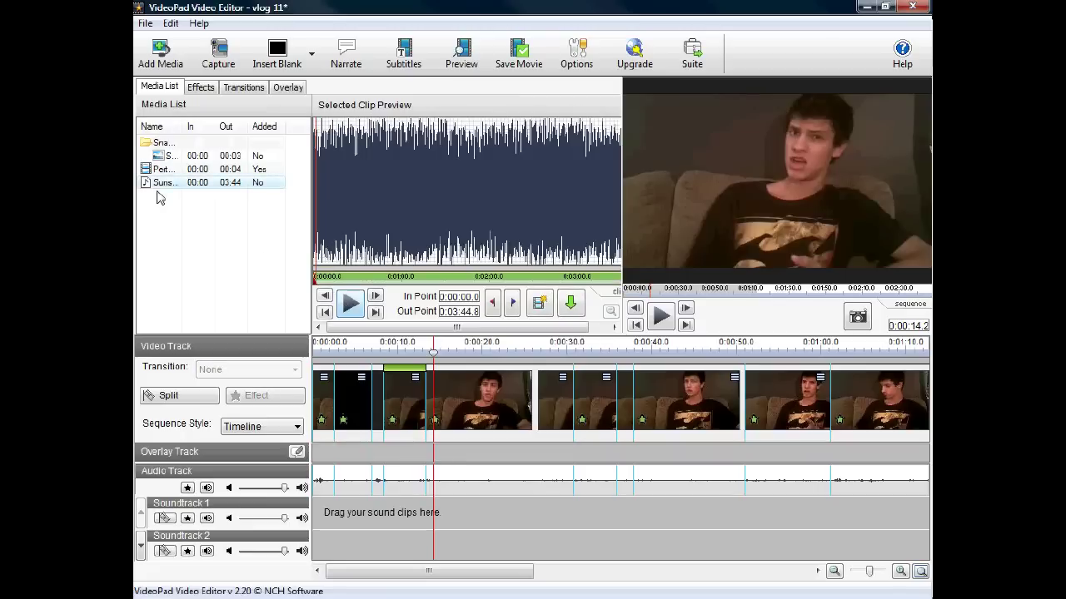
pyautogui.moveTo(346, 302); pyautogui.dragTo(468, 523)
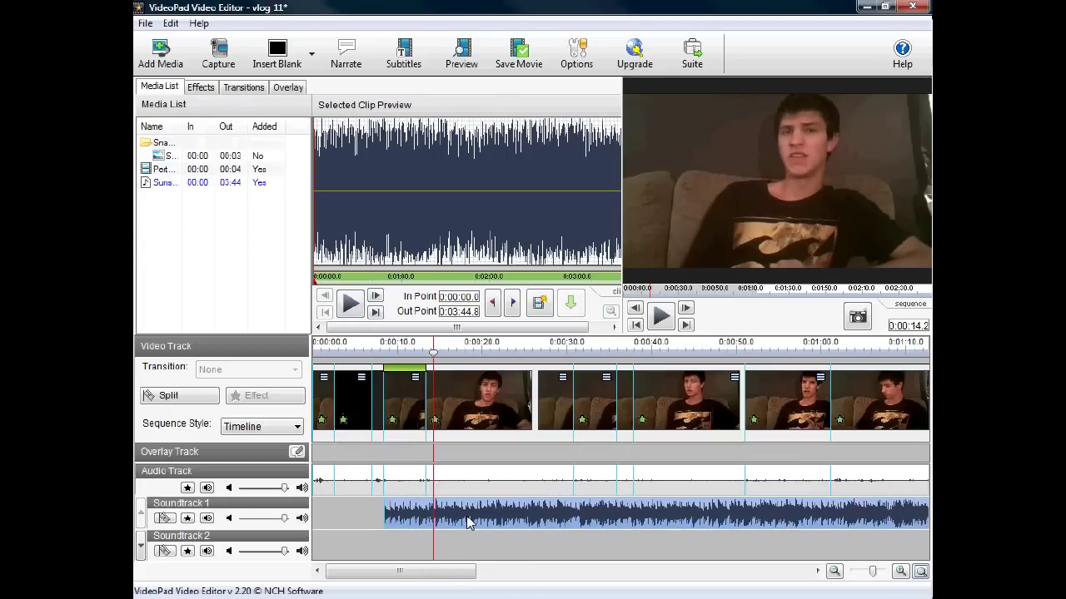
# - Split the music at the playhead, delete the unwanted piece, and slide the rest left
pyautogui.click(478, 489)
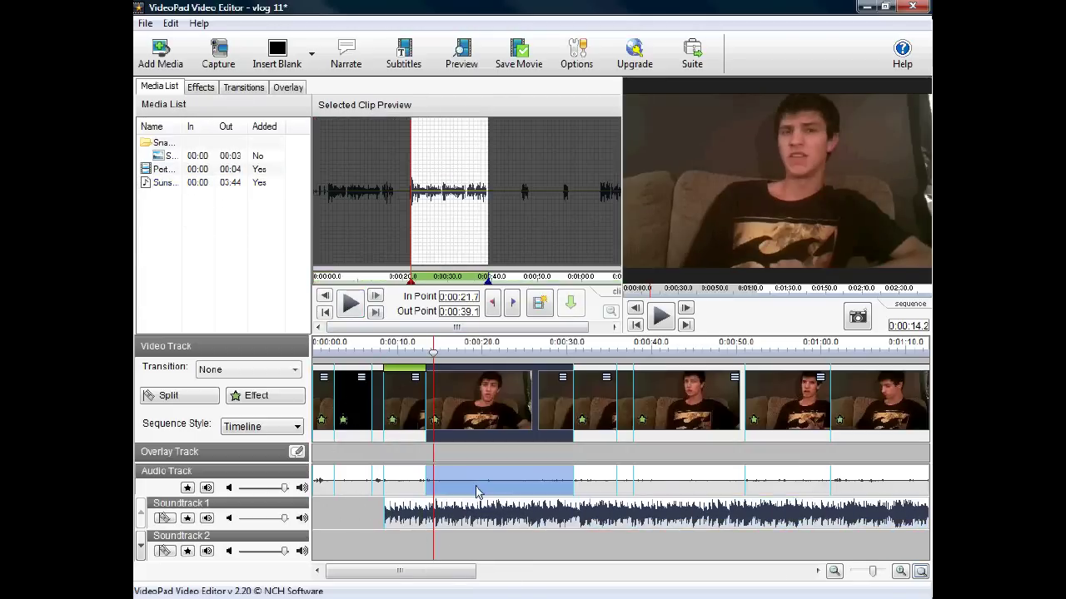
pyautogui.click(498, 526)
pyautogui.click(164, 519)
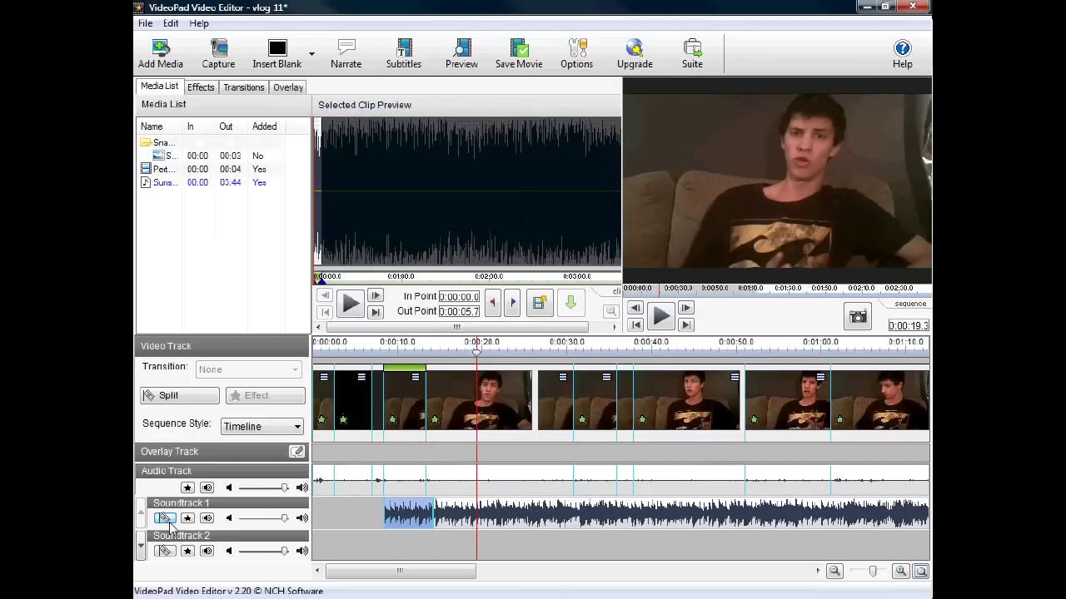
pyautogui.click(457, 526)
pyautogui.press('Delete')
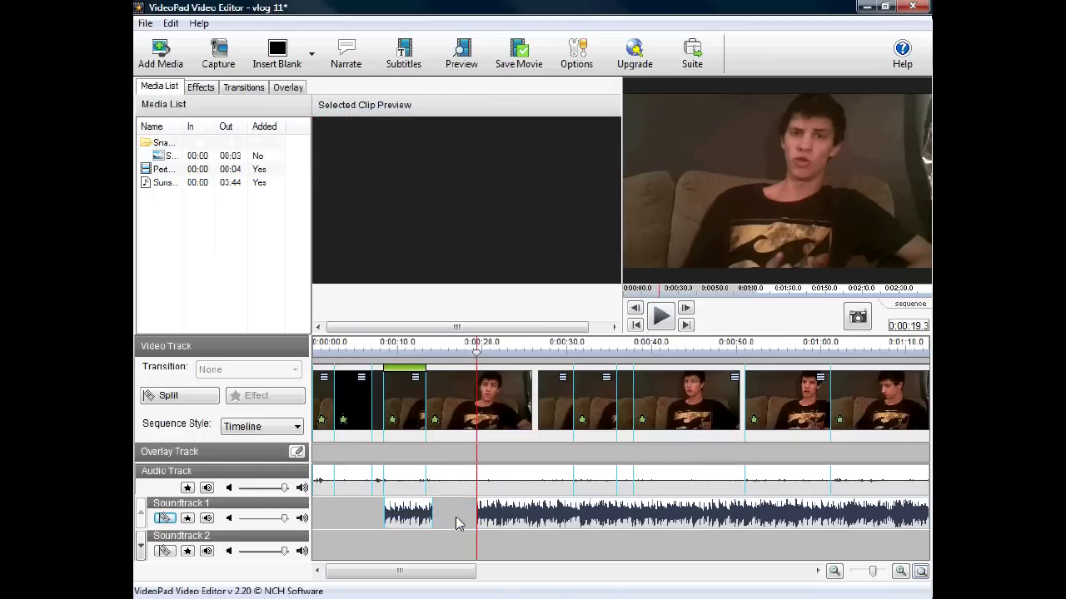
pyautogui.moveTo(534, 529); pyautogui.dragTo(480, 533)
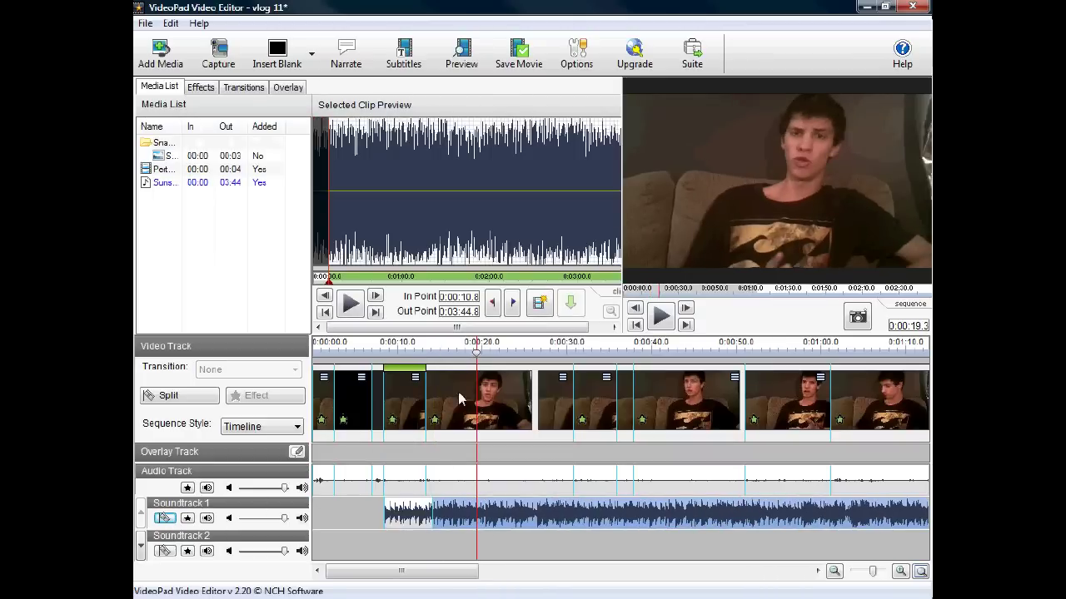
# - Add a default-length fade in and fade out to the first Sunshine ver 2 piece
pyautogui.rightClick(399, 510)
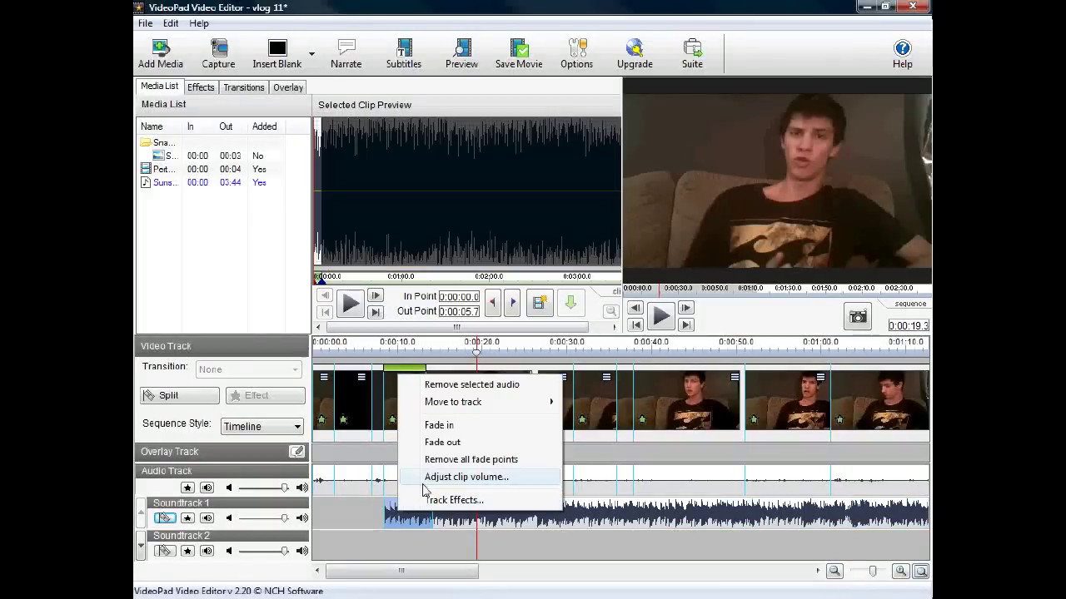
pyautogui.click(442, 425)
pyautogui.press('Return')
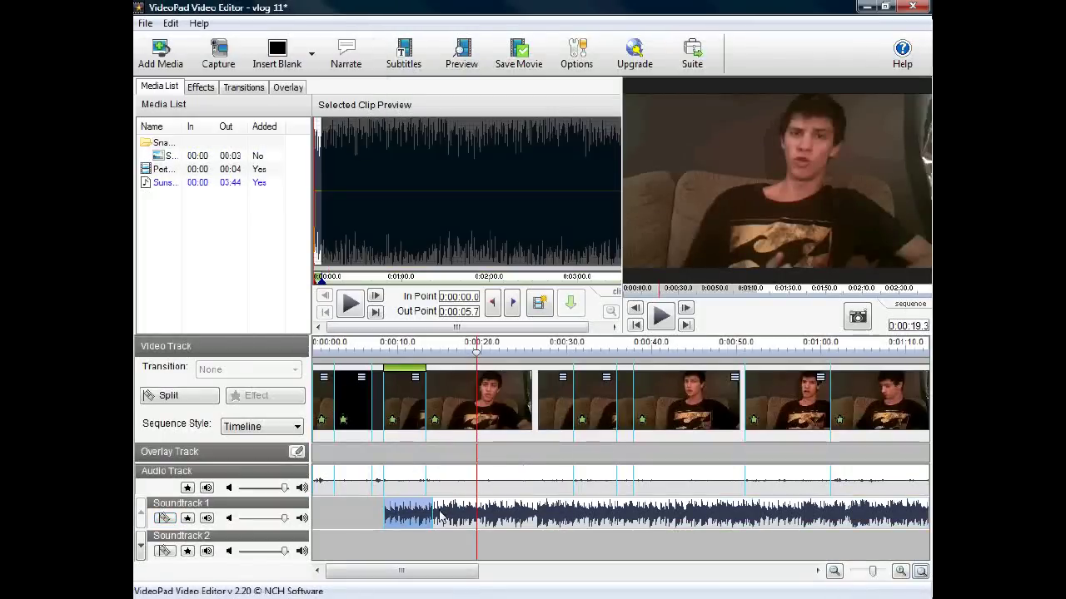
pyautogui.rightClick(441, 517)
pyautogui.click(468, 442)
pyautogui.press('Return')
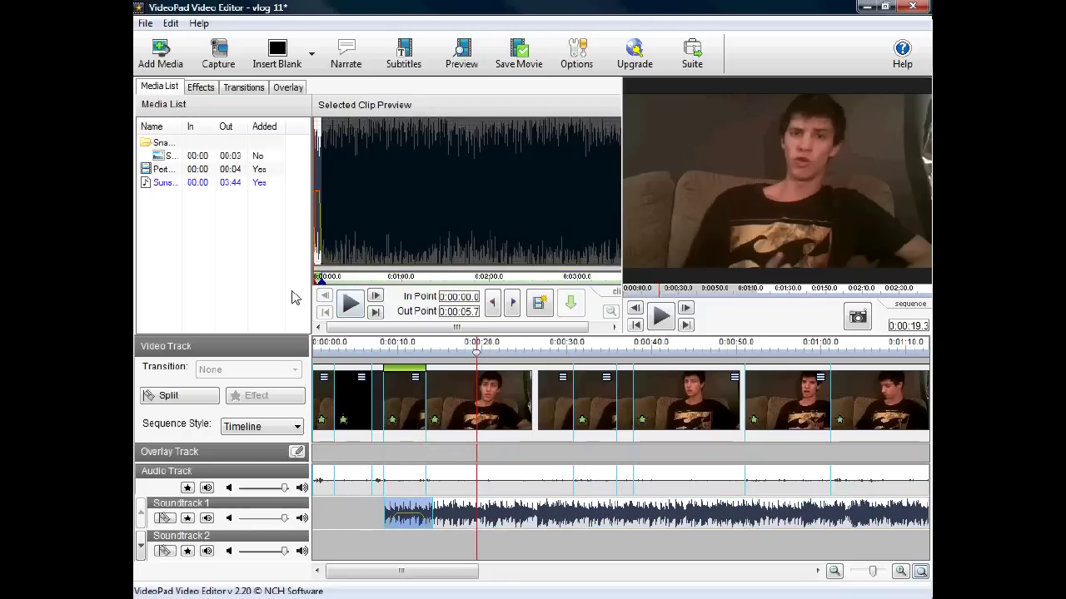
pyautogui.click(522, 71)
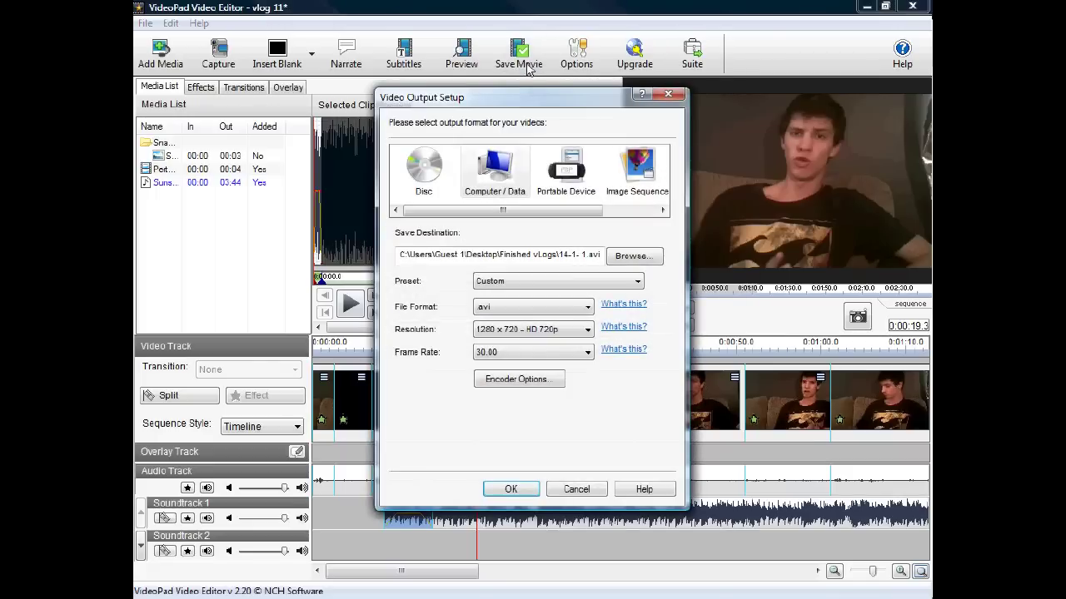
pyautogui.click(635, 283)
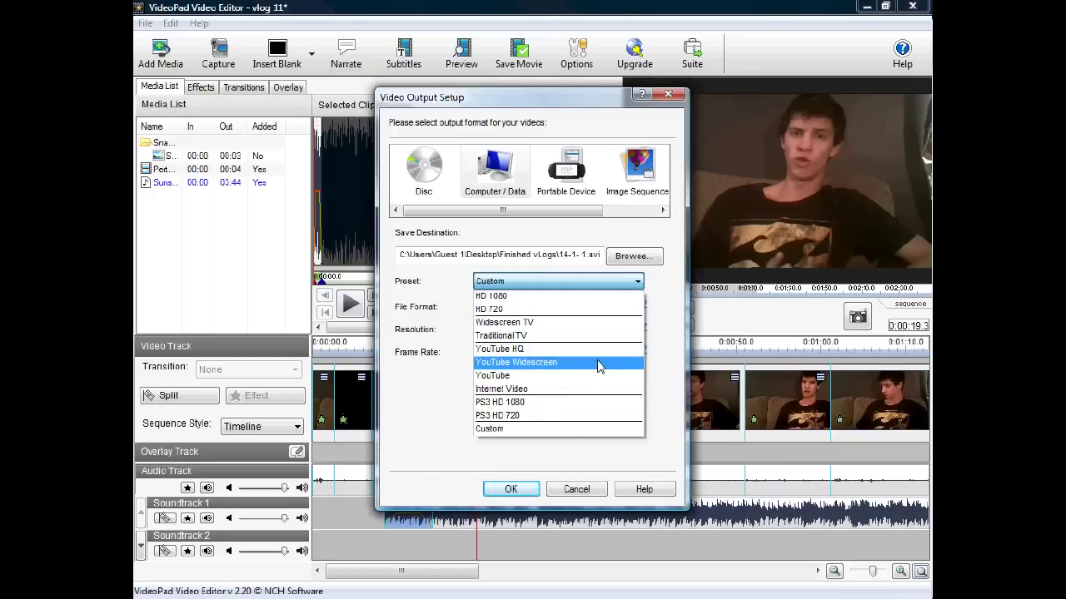
pyautogui.click(638, 281)
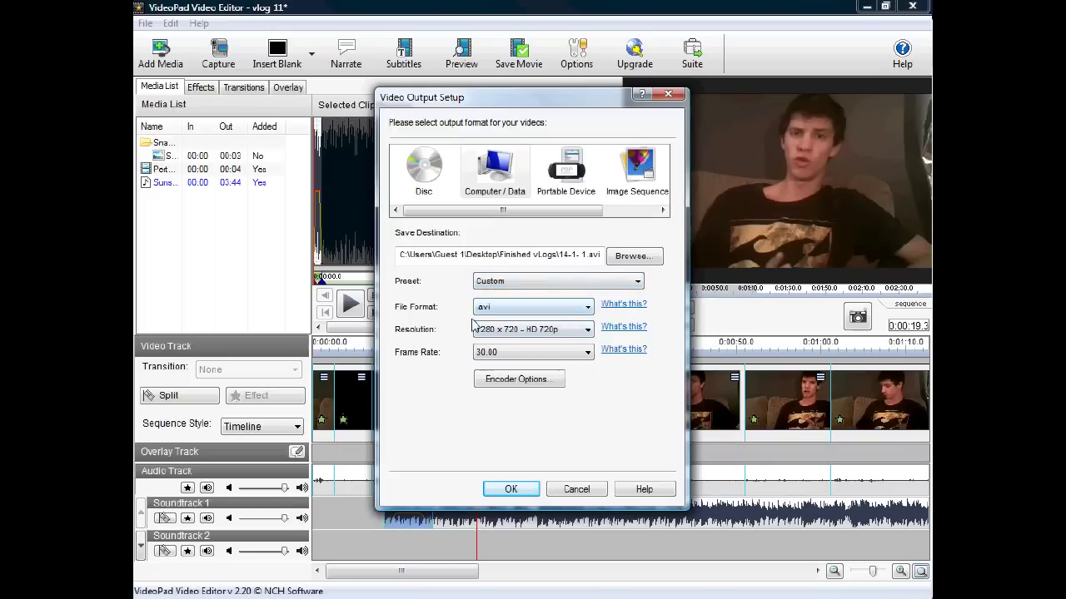
pyautogui.click(549, 307)
pyautogui.click(518, 324)
pyautogui.click(584, 353)
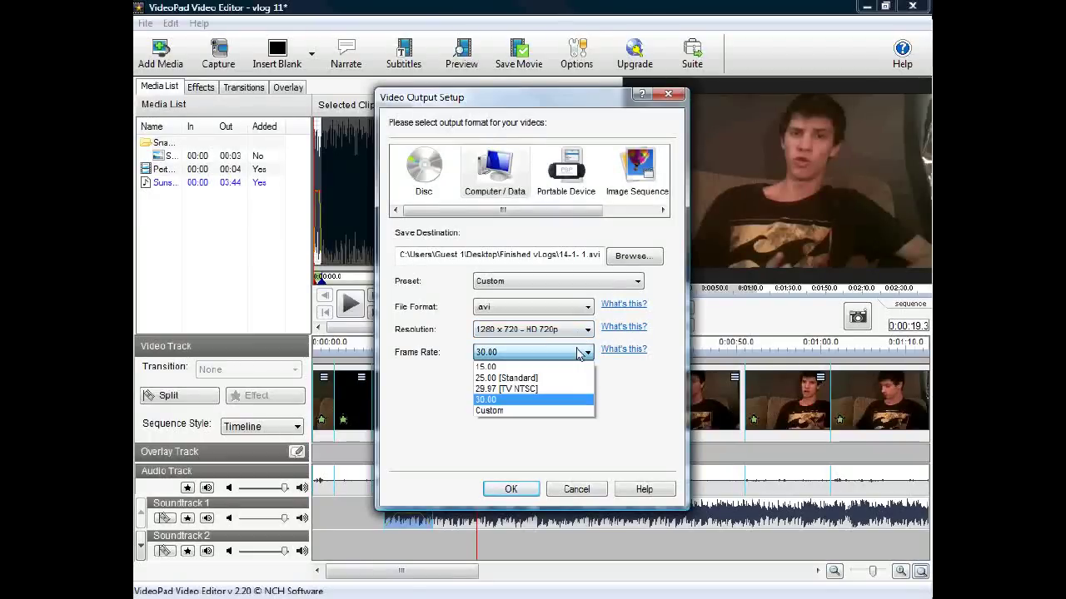
pyautogui.click(542, 401)
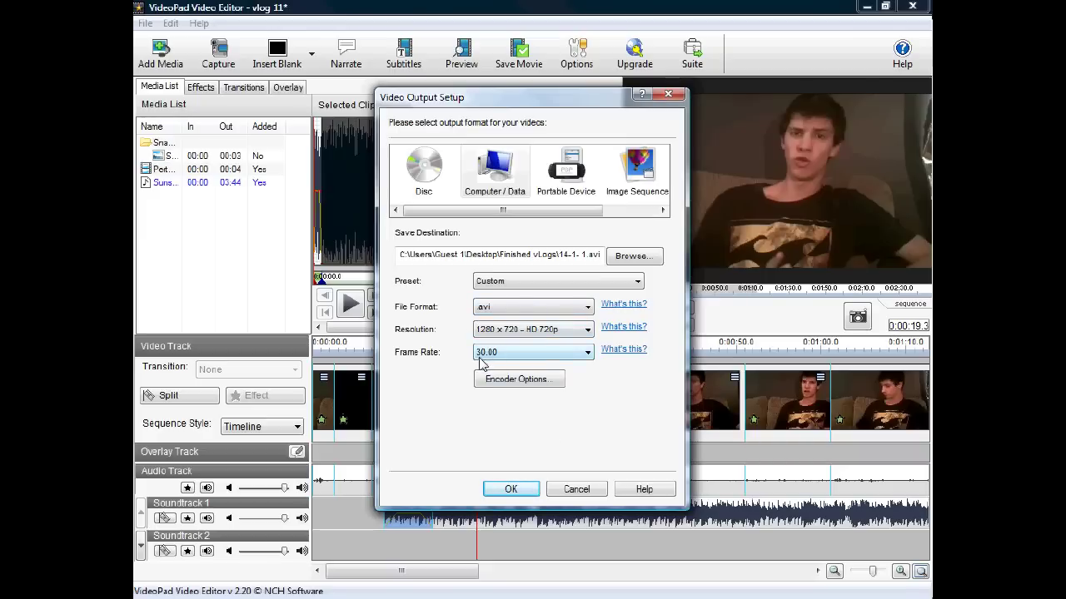
pyautogui.click(580, 492)
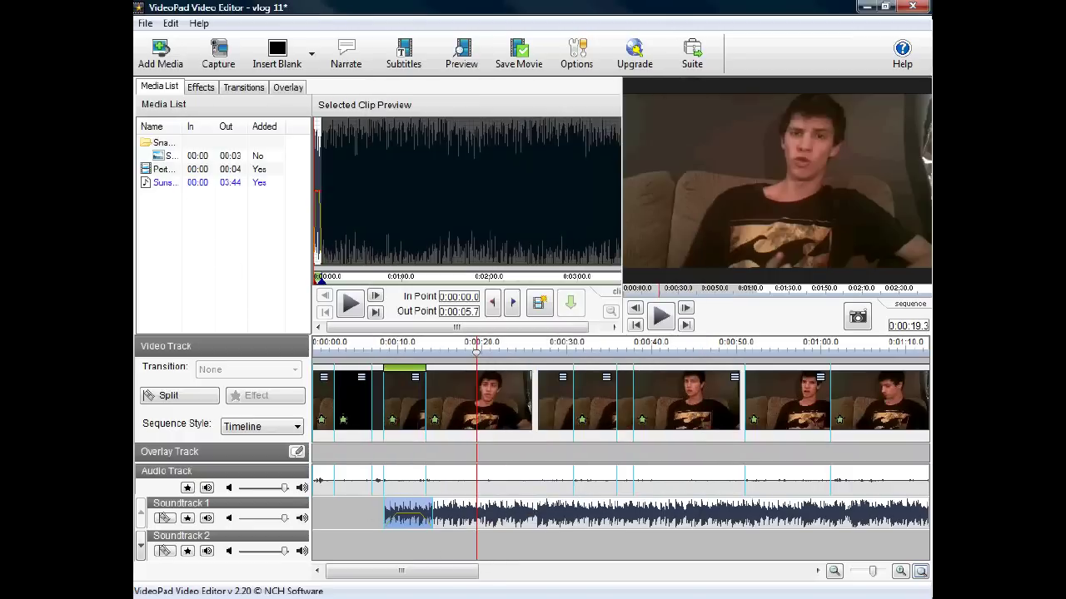
# - Create a new Untitled project with File > New Project, choosing Don't Save for vlog 11
pyautogui.click(145, 24)
pyautogui.click(154, 42)
pyautogui.click(566, 315)
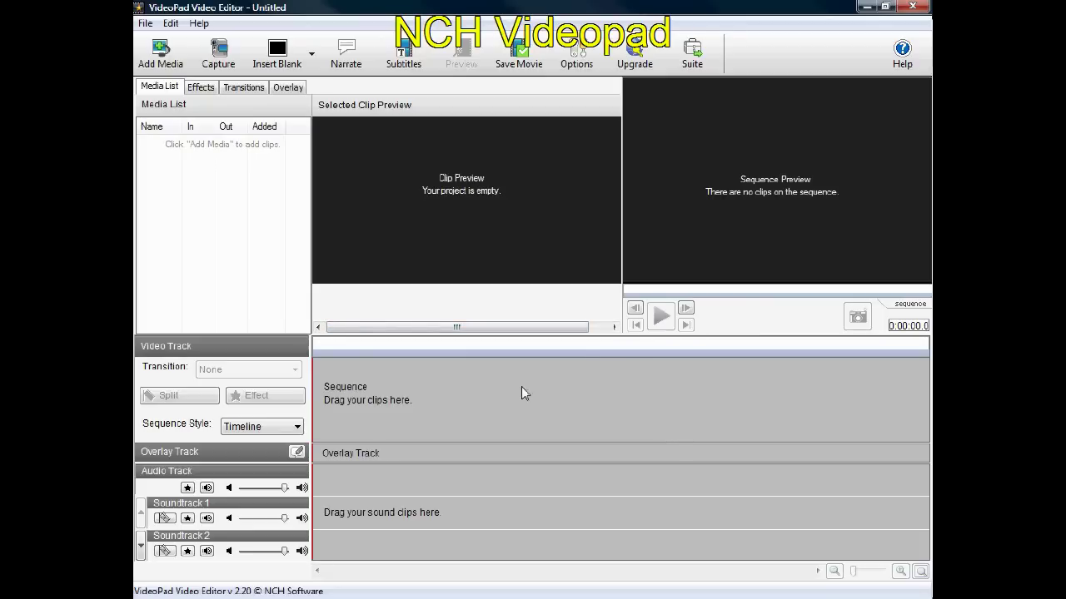
pyautogui.click(289, 88)
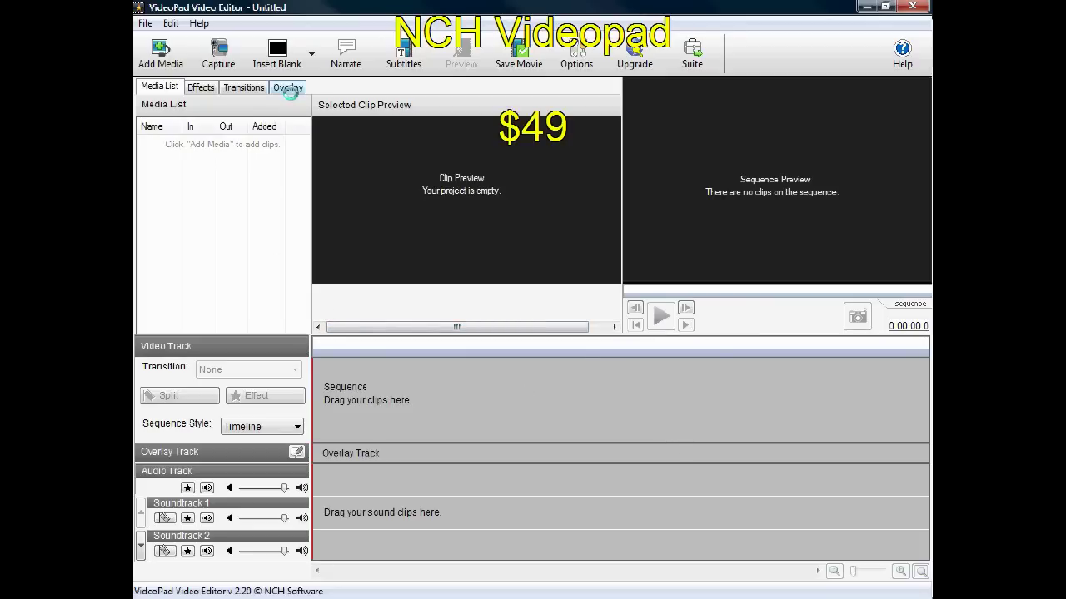